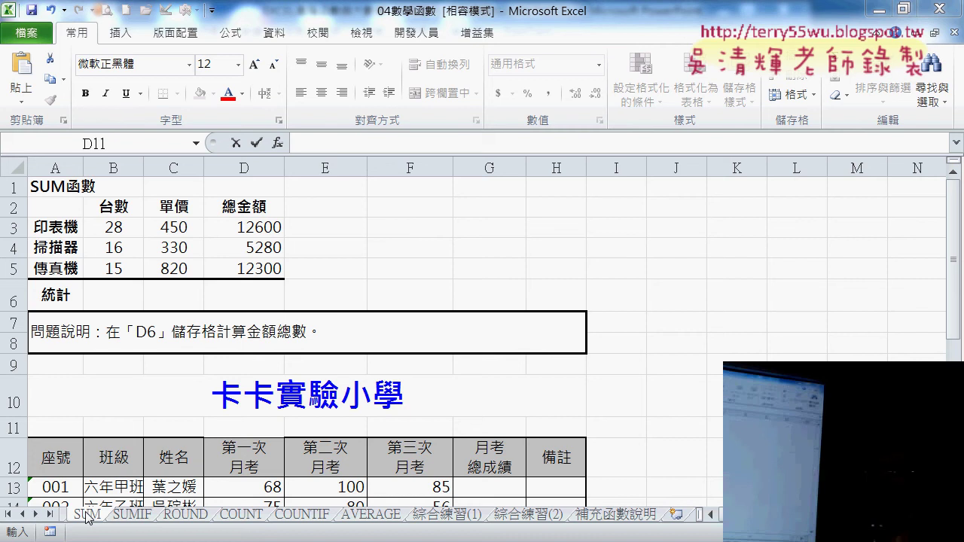
- Try an AutoSum total of the first student's three exam scores, then delete it
left_click(243, 427)
scroll(243, 427, "down", 2)
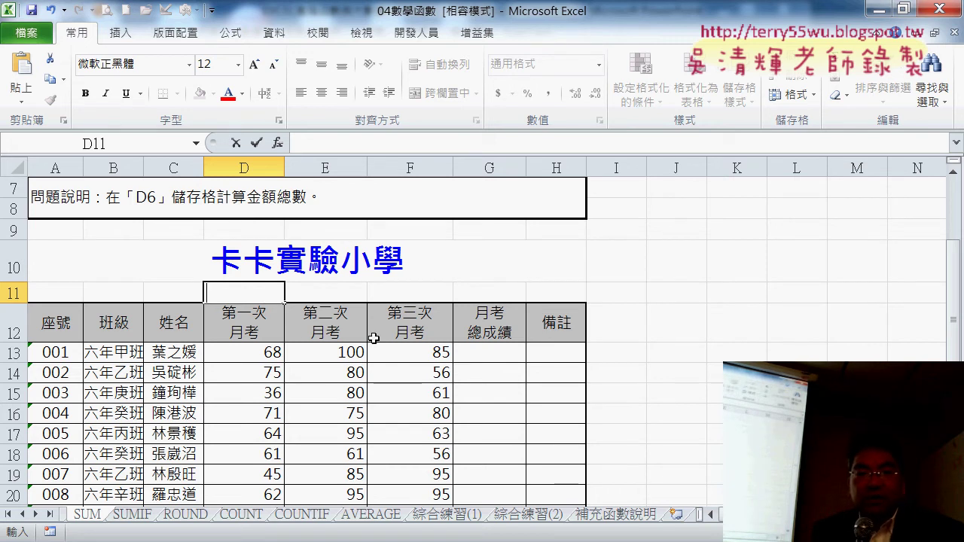
scroll(373, 335, "up", 1)
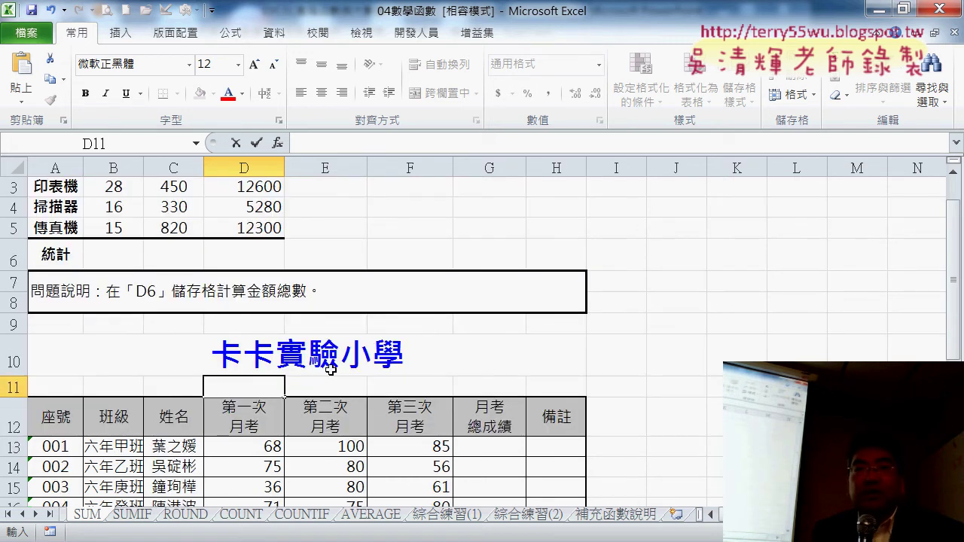
scroll(331, 369, "down", 1)
left_click(519, 348)
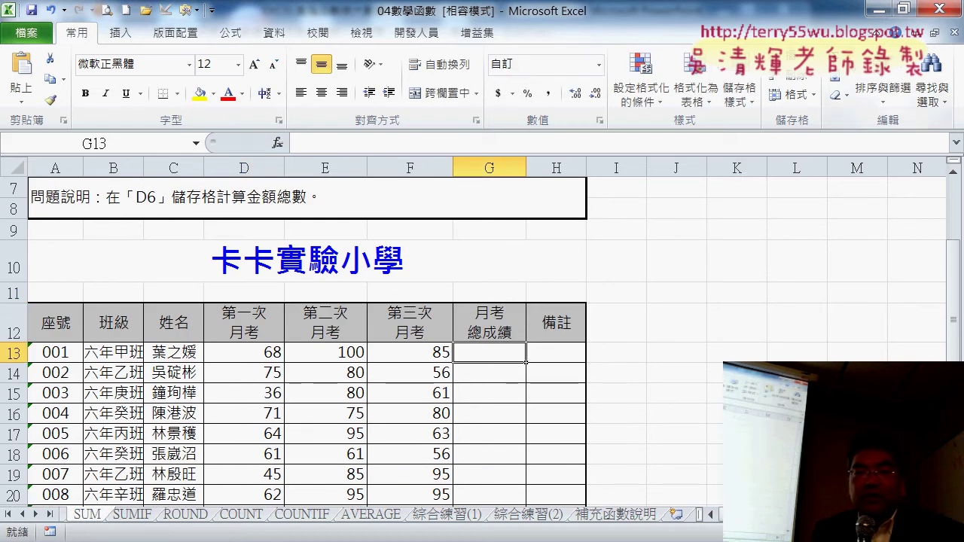
left_click(846, 64)
left_click(851, 79)
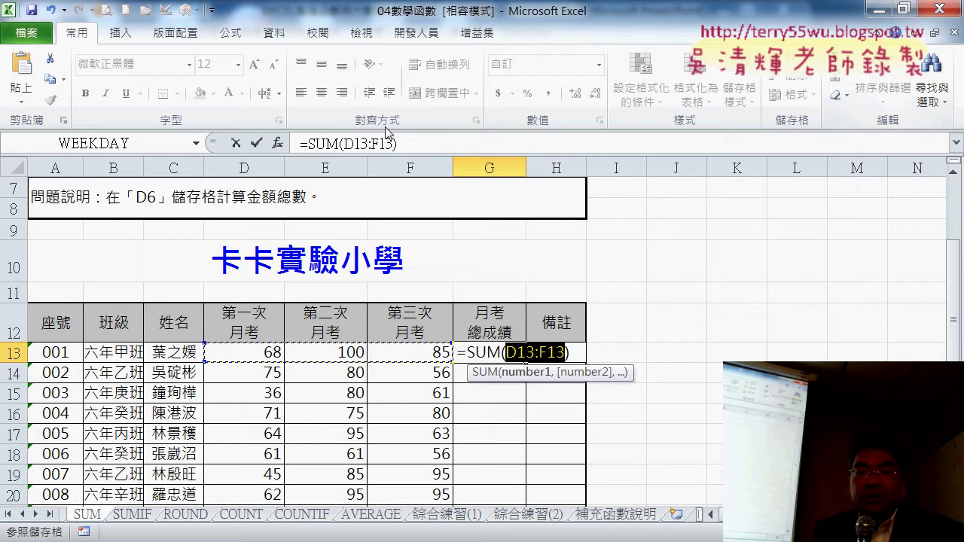
left_click(256, 143)
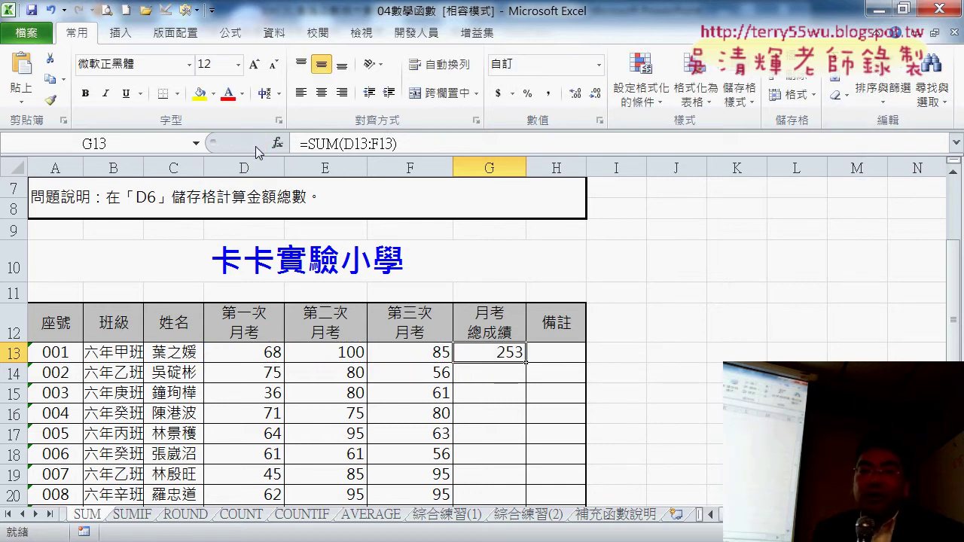
key("Delete")
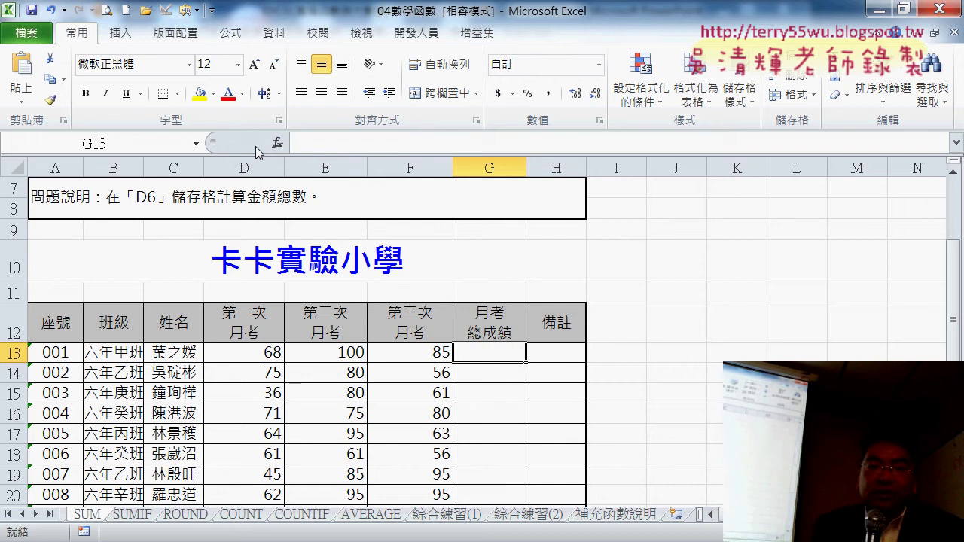
- Enter weights of 30% in D11 and E11 and 40% in F11
left_click(246, 291)
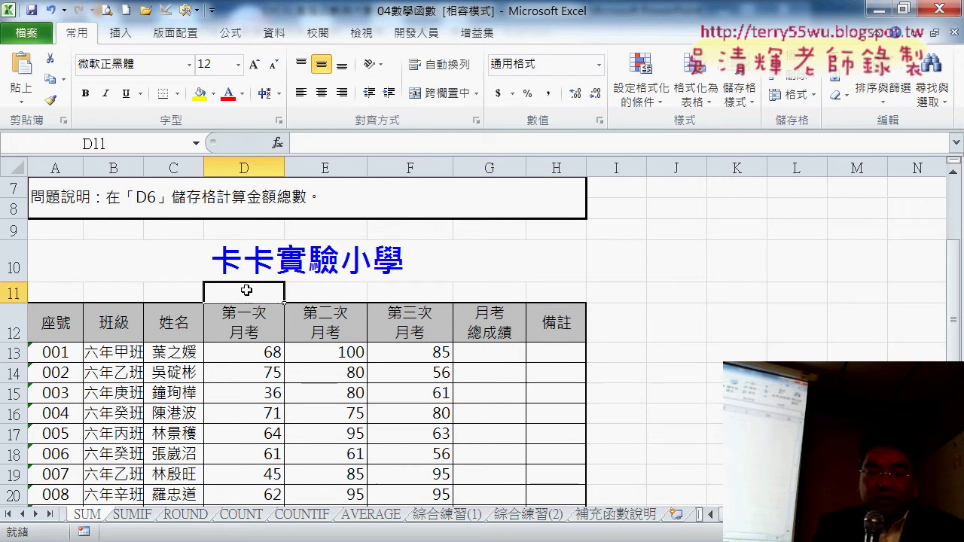
type("3")
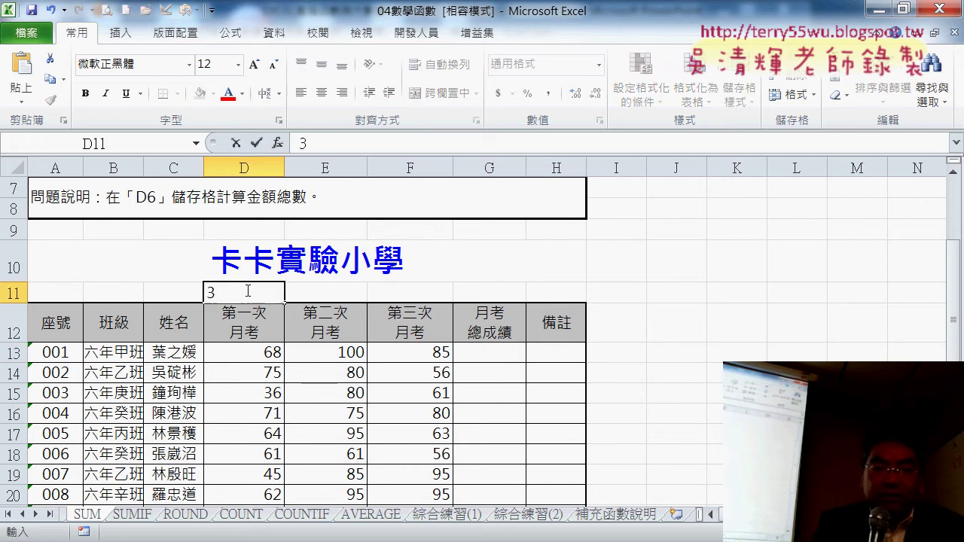
type("0")
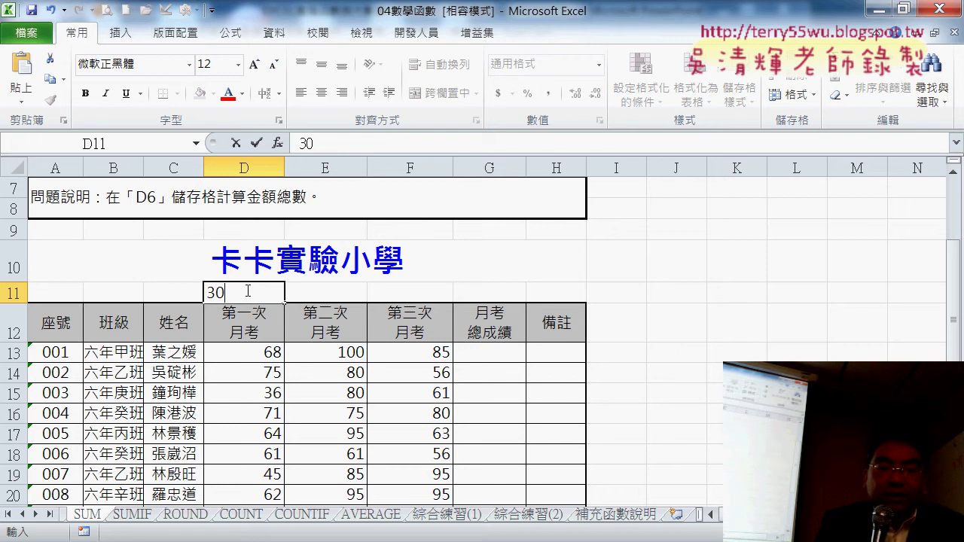
type("%")
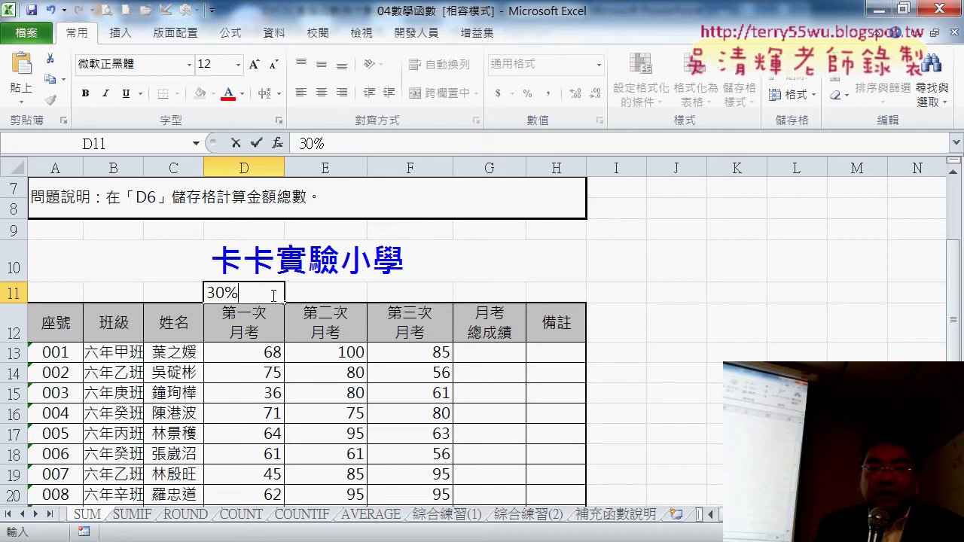
left_click(285, 304)
left_click(283, 297)
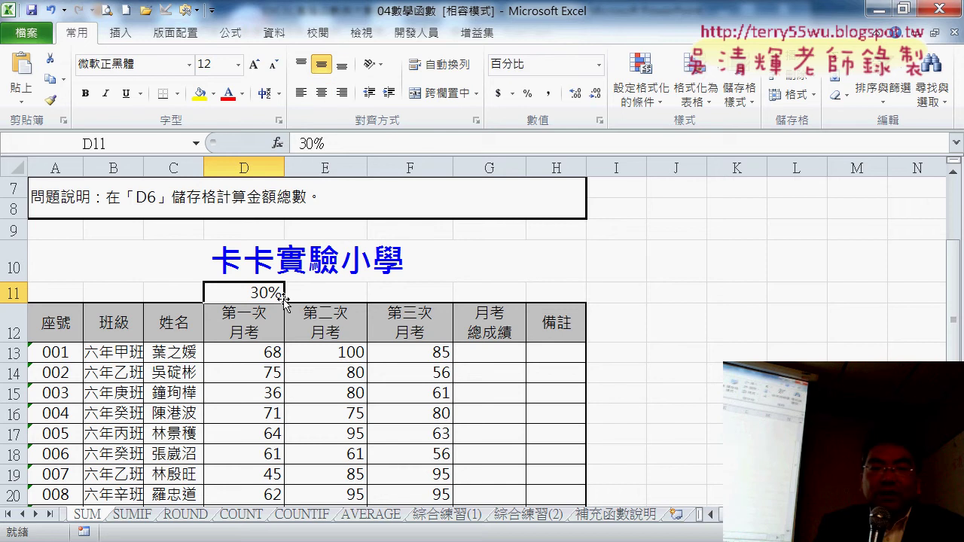
left_click_drag(286, 303, 454, 303)
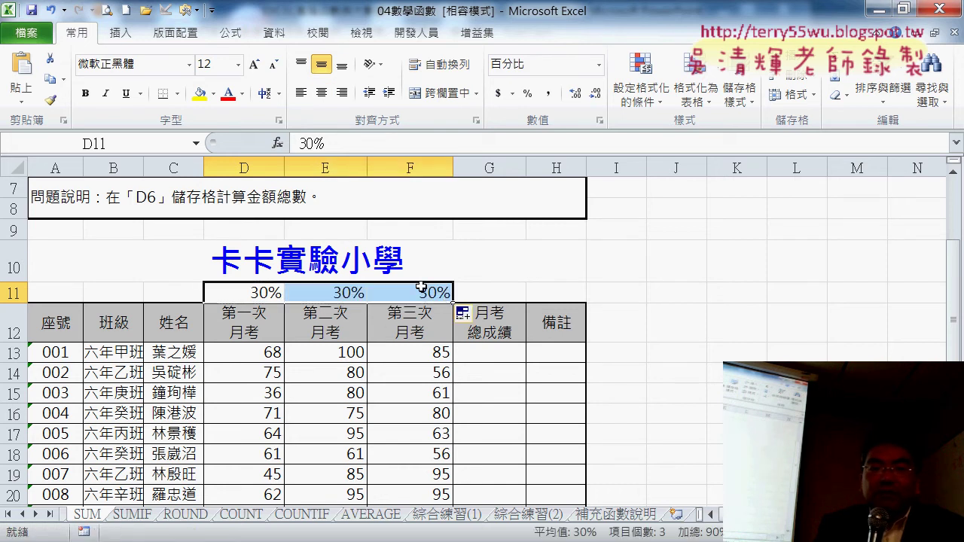
left_click(428, 293)
double_click(428, 294)
key("shift+Home")
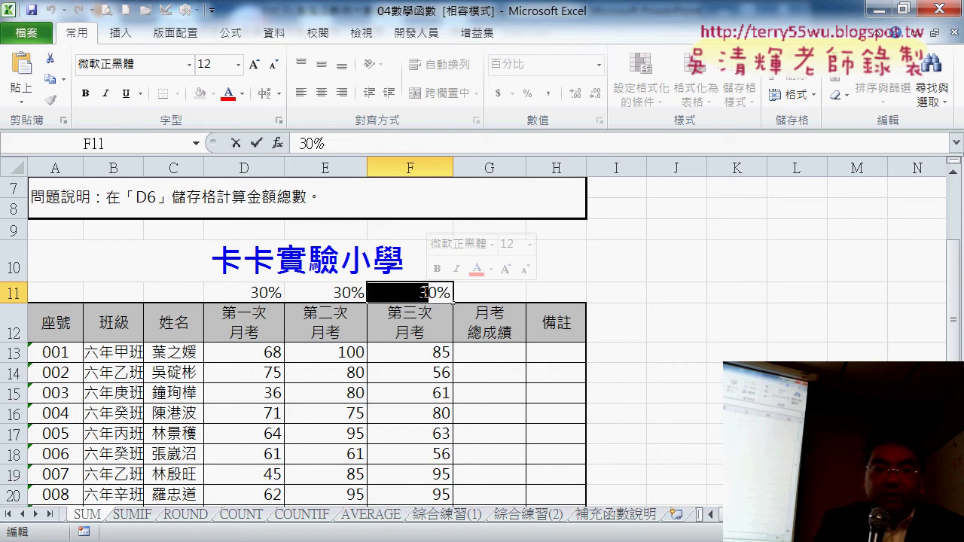
type("4")
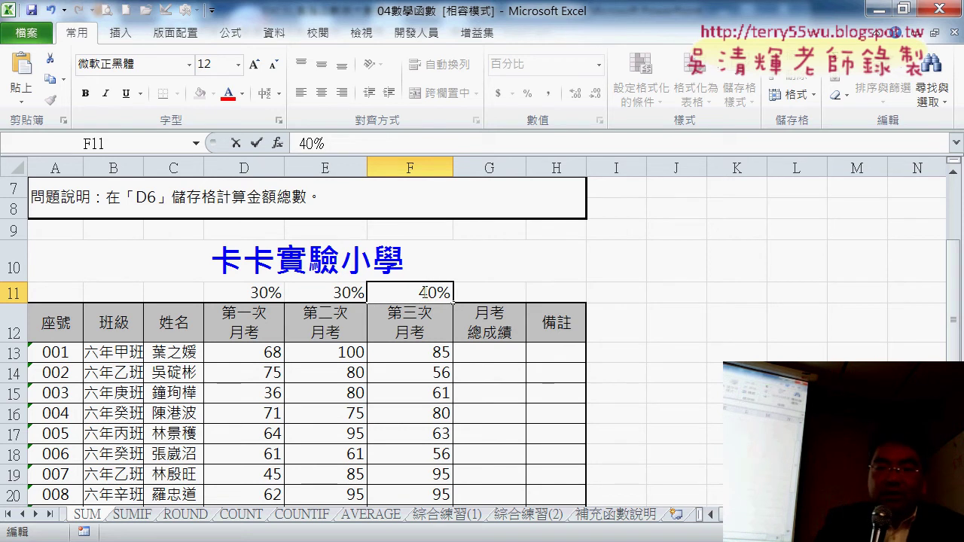
key("Return")
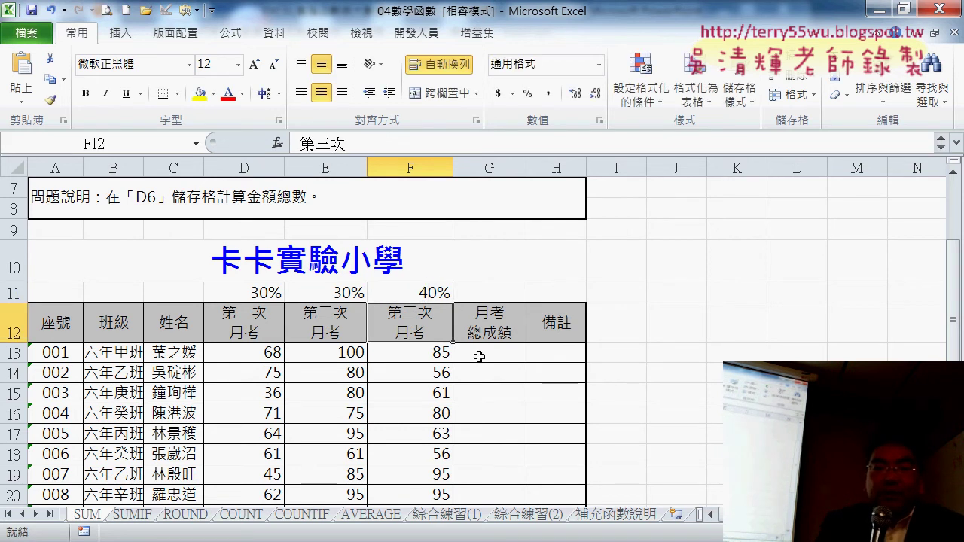
left_click(480, 356)
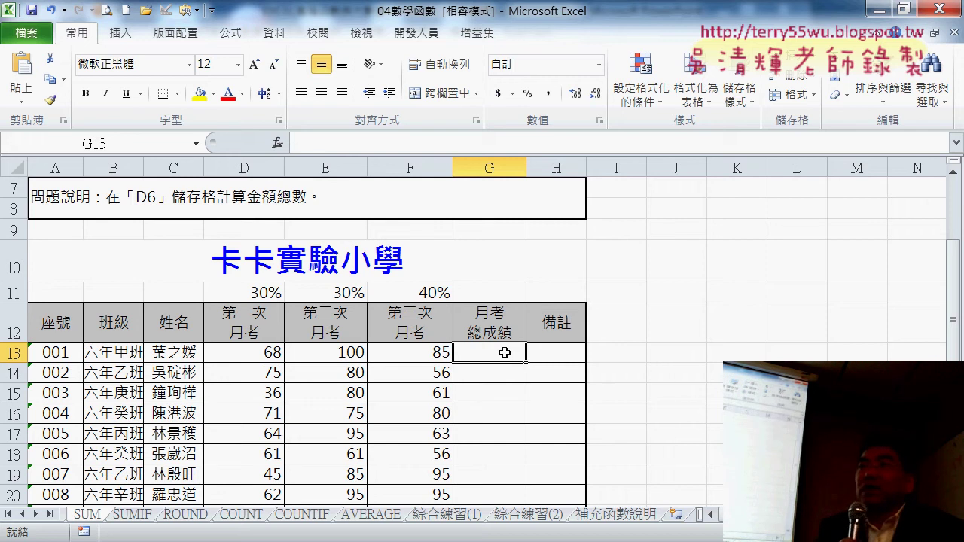
- Build =D13*D11+E13*E11+F13*F11 in G13 by clicking each exam score and its weight
left_click(331, 144)
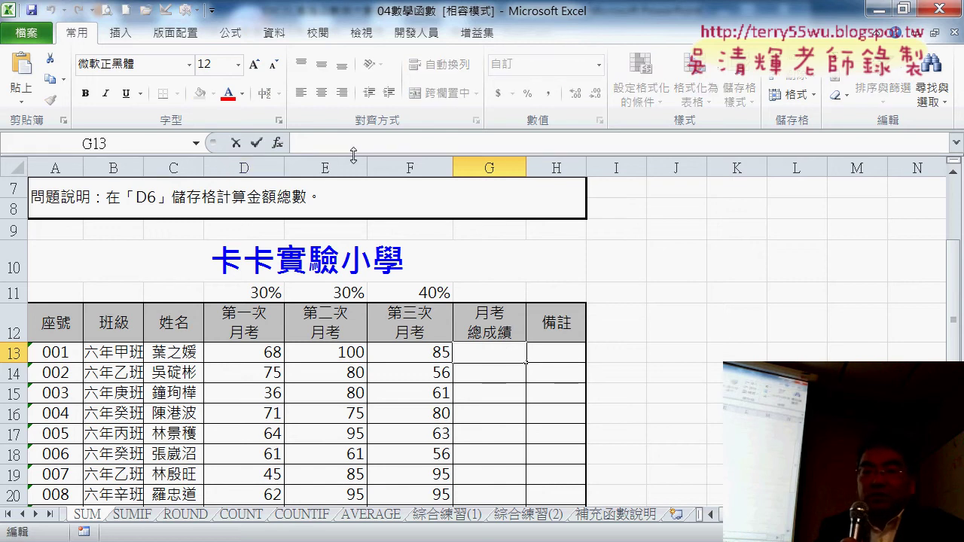
type("=")
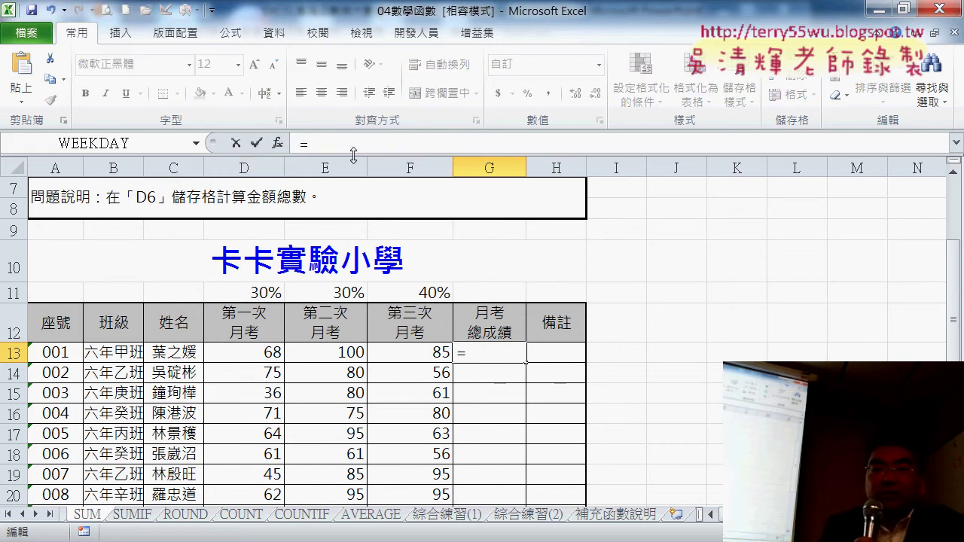
left_click(261, 351)
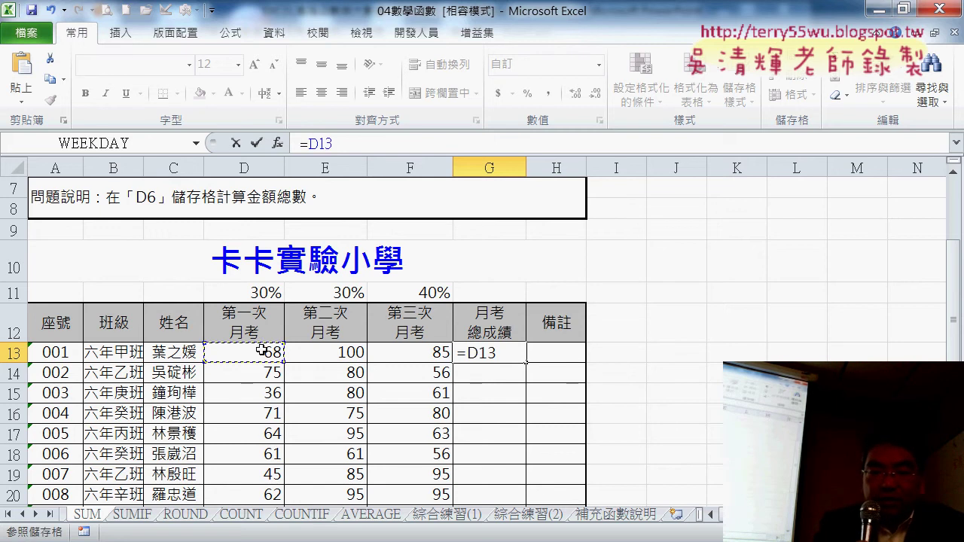
type("*")
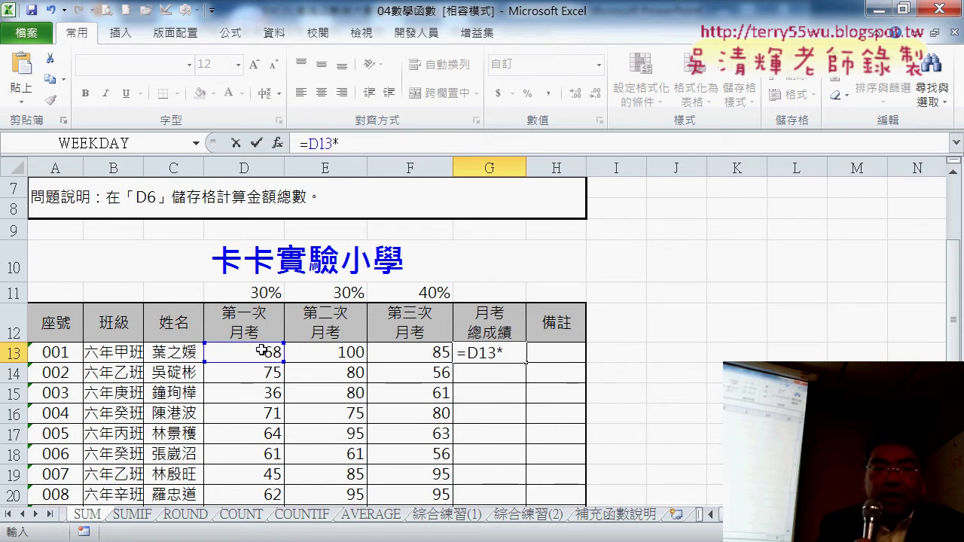
left_click(244, 293)
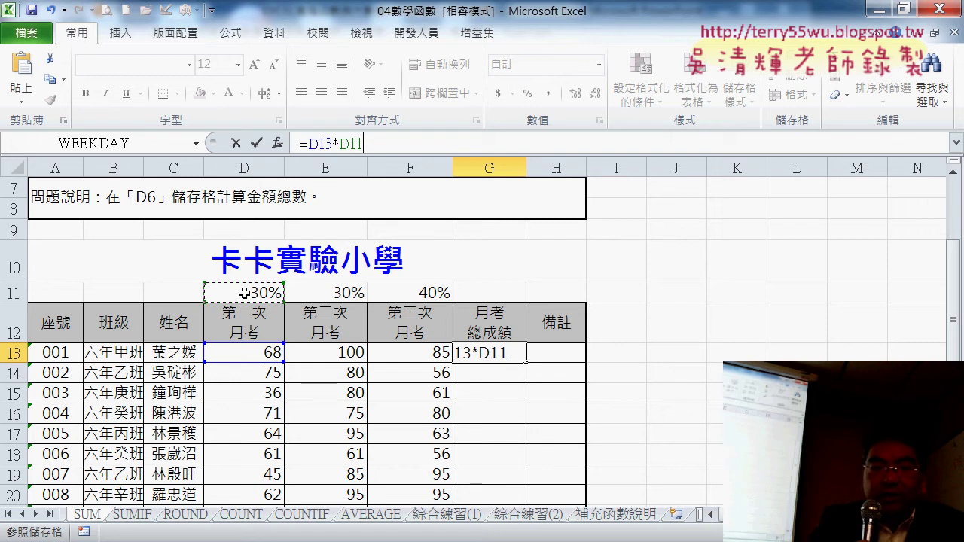
type("+")
left_click(352, 356)
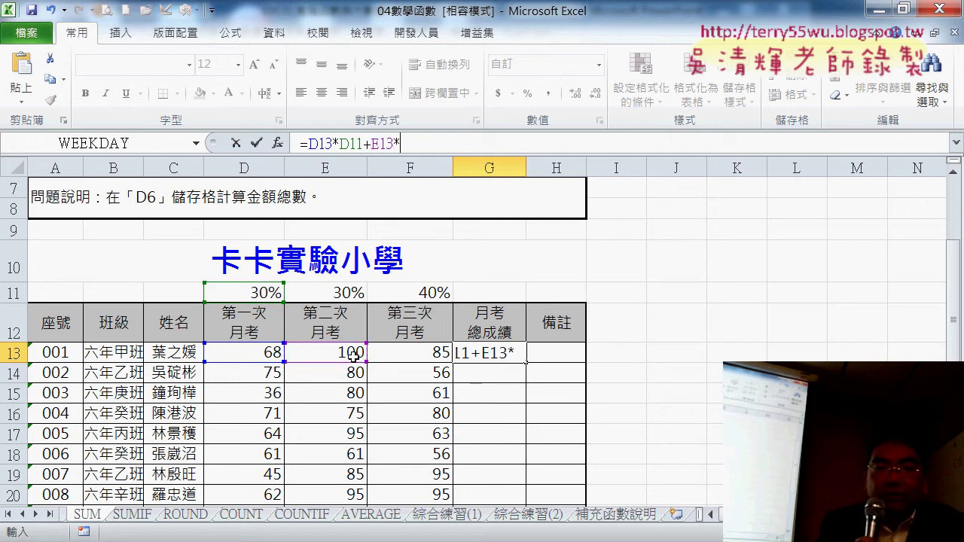
left_click(340, 289)
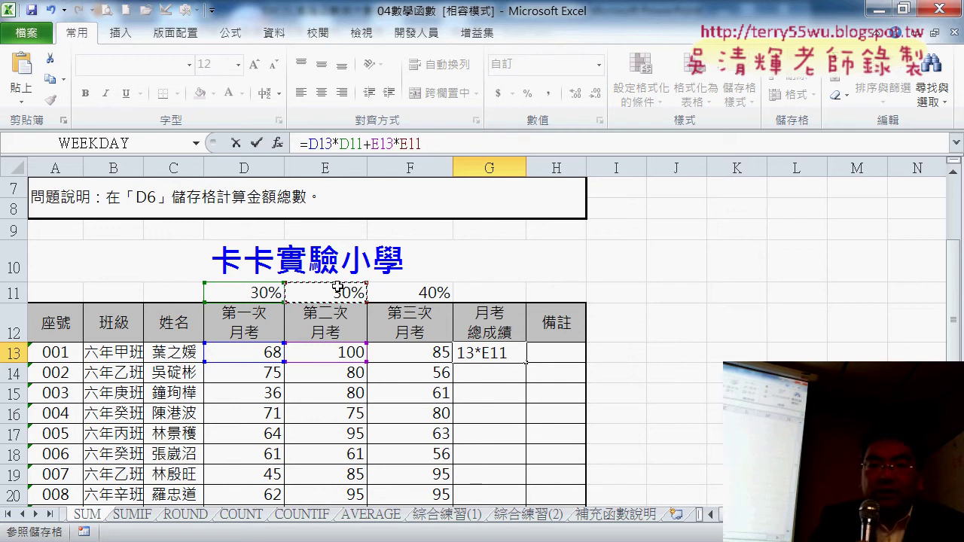
type("+")
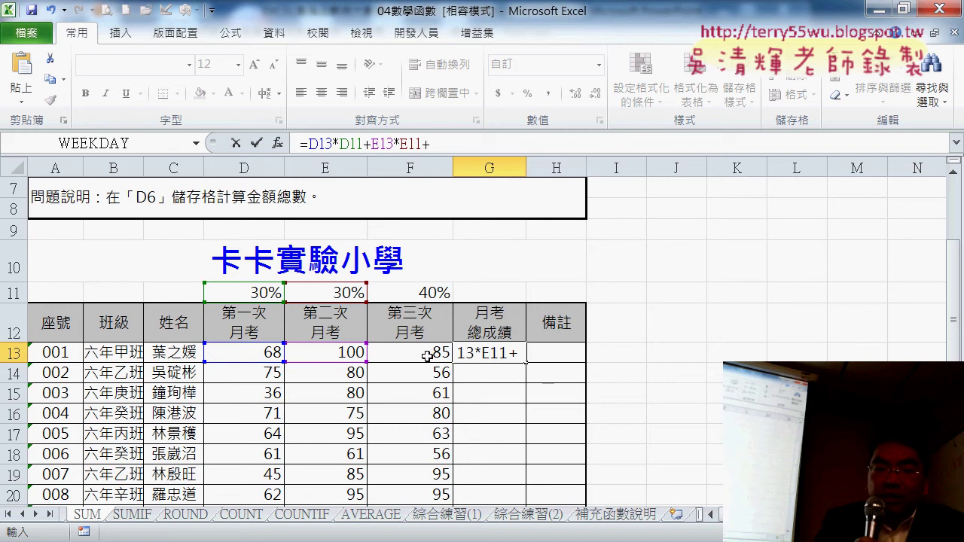
left_click(427, 356)
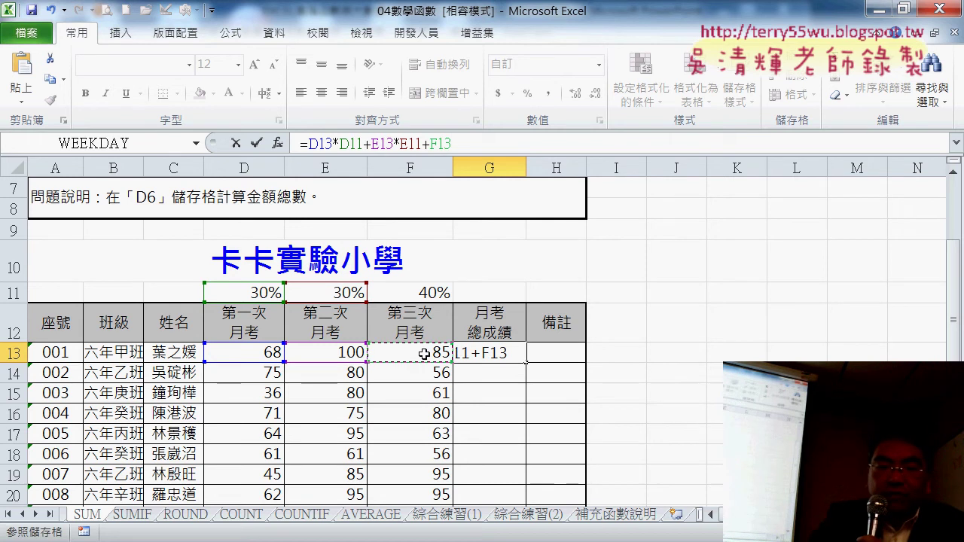
type("*")
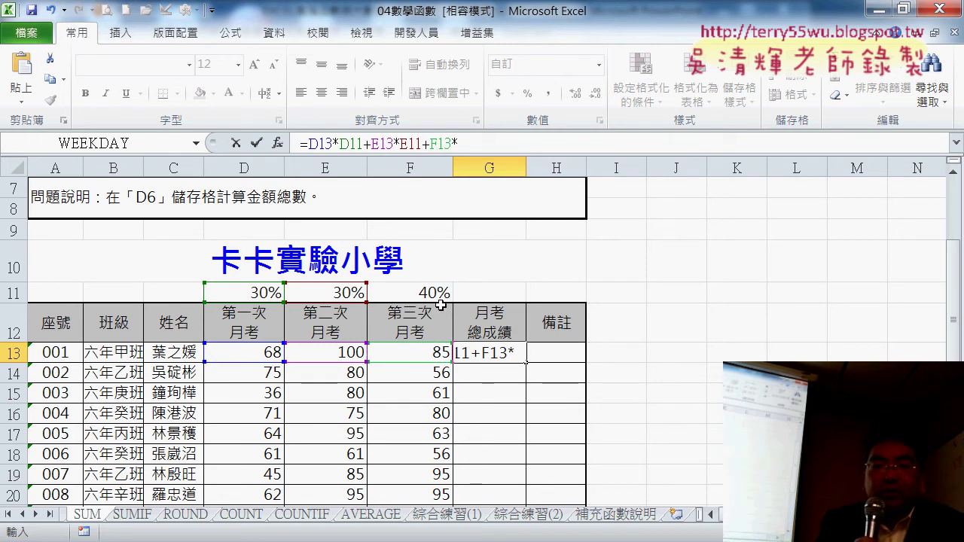
left_click(441, 293)
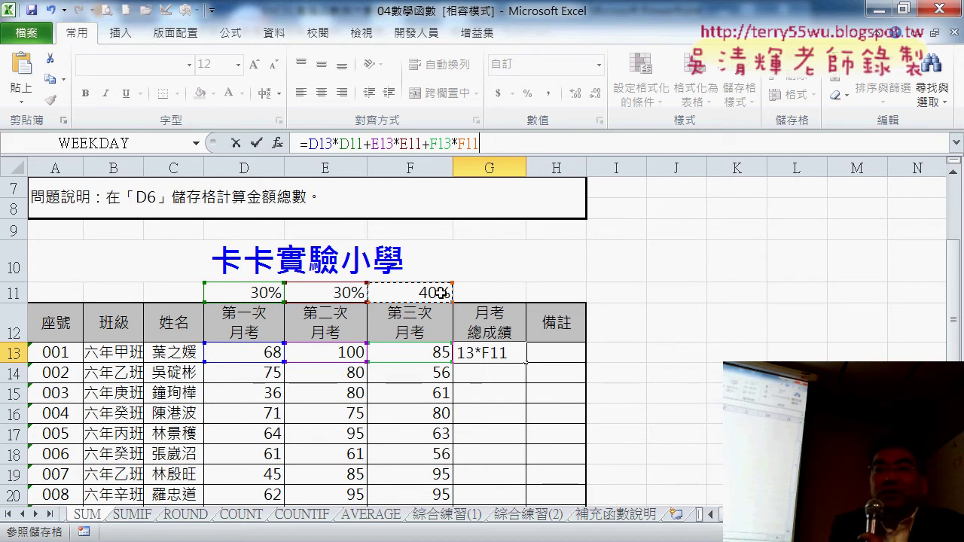
- Commit G13's weighted total of 84 and fill it down to G20
left_click(257, 142)
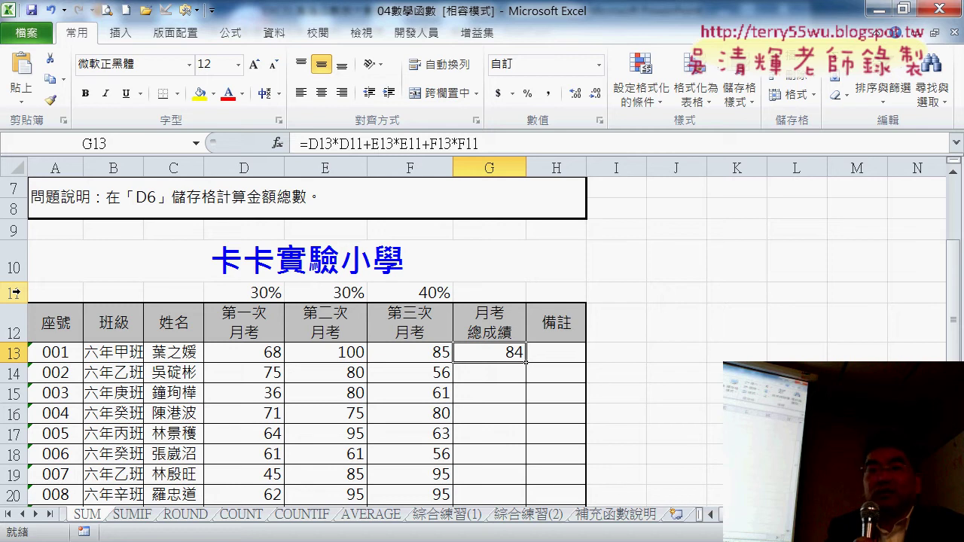
double_click(525, 362)
- Change G13's formula to =D13*D$11+E13*E$11+F13*F$11 so the weight row stays fixed
left_click(510, 374)
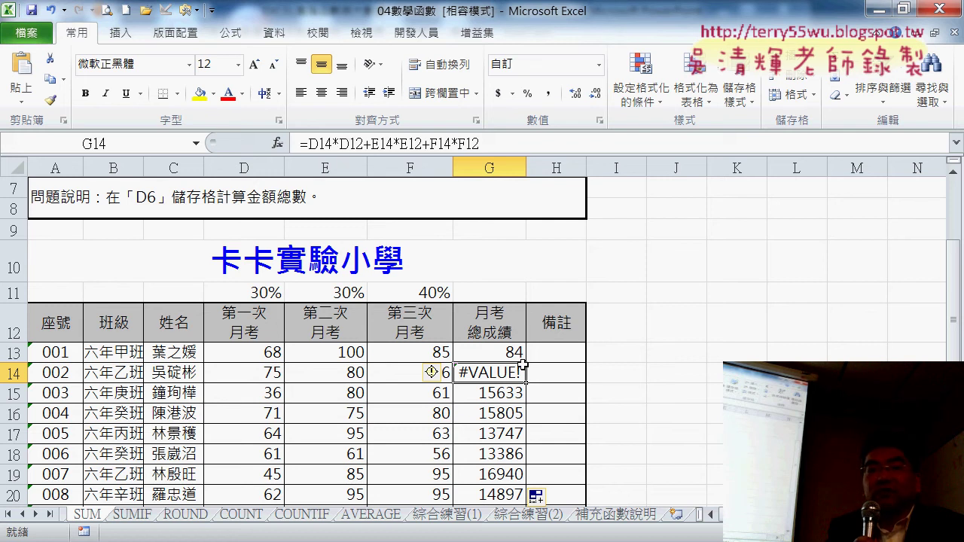
left_click(509, 353)
left_click(412, 144)
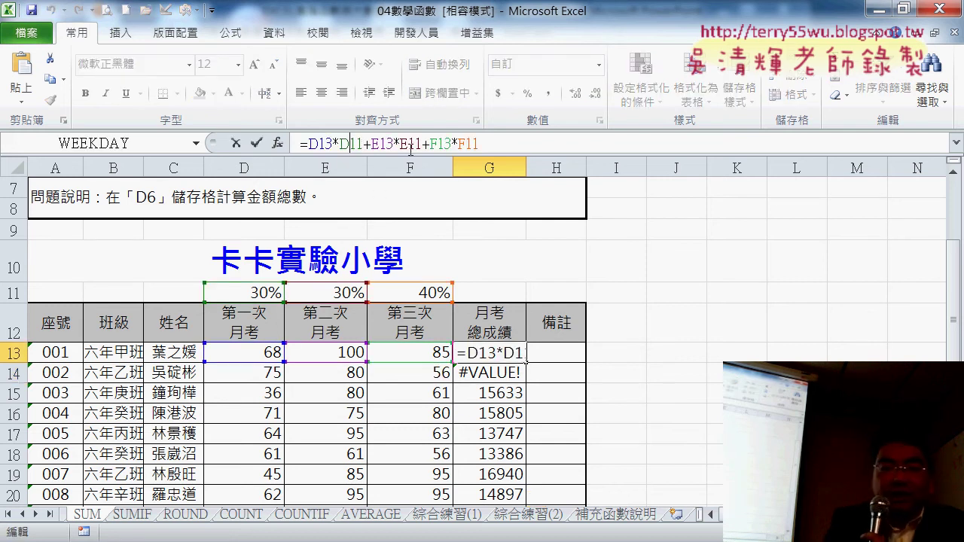
type("$")
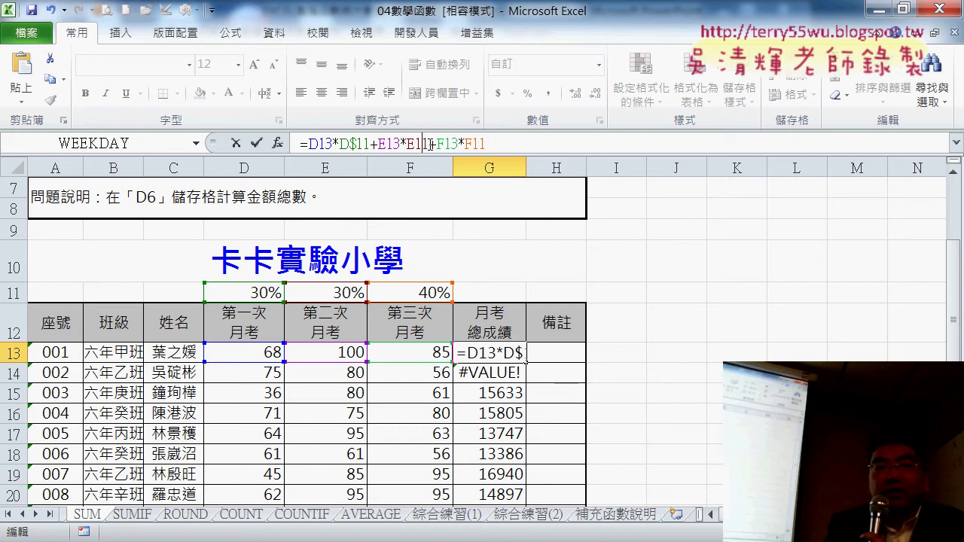
key("Right")
key("Right")
key("Right")
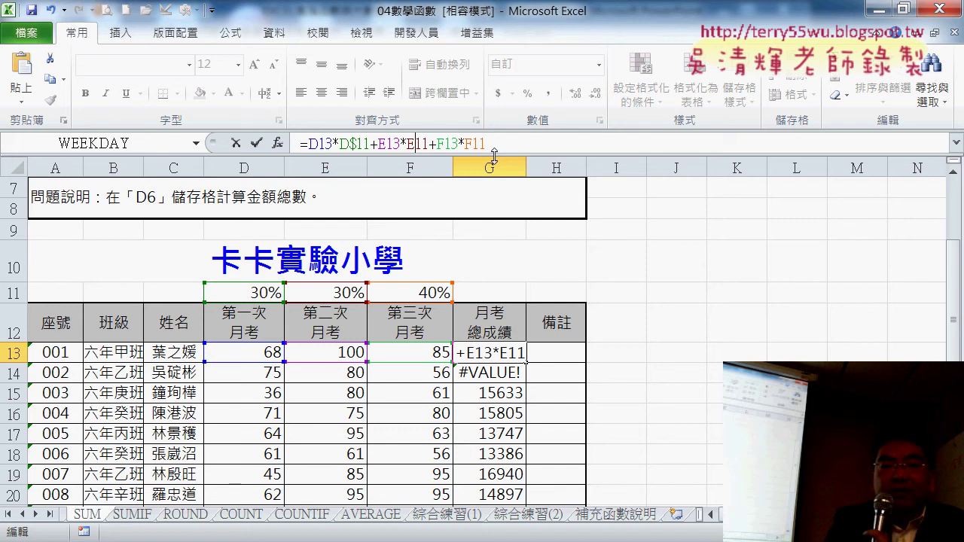
type("$")
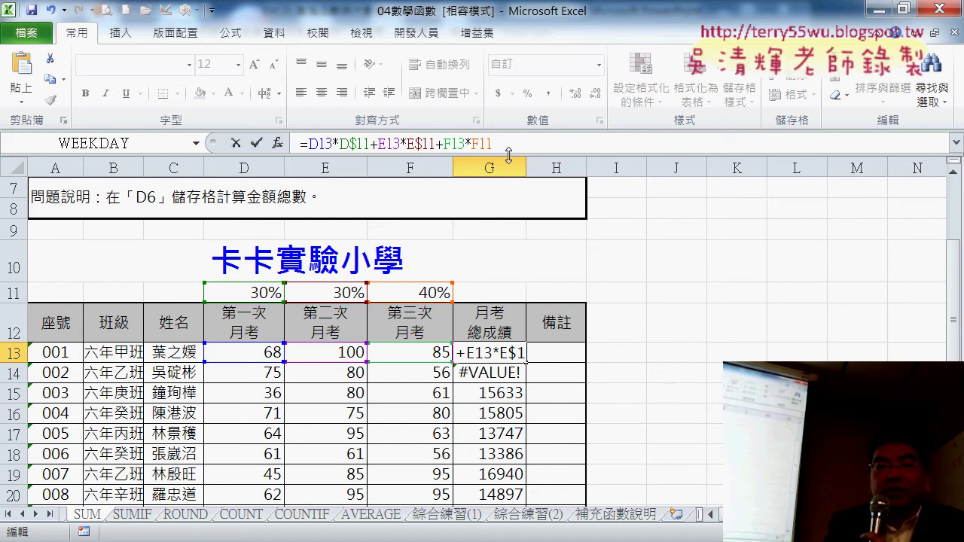
left_click(481, 144)
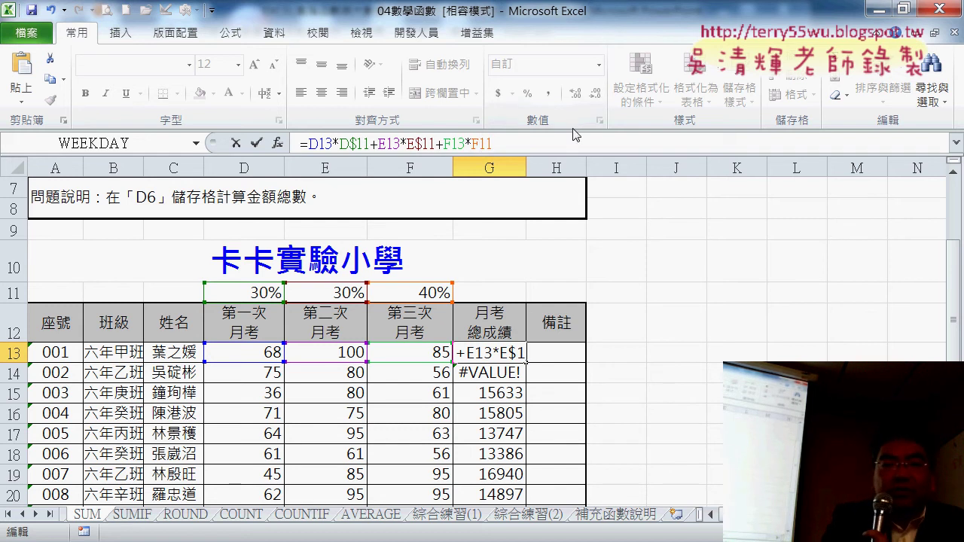
key("F4")
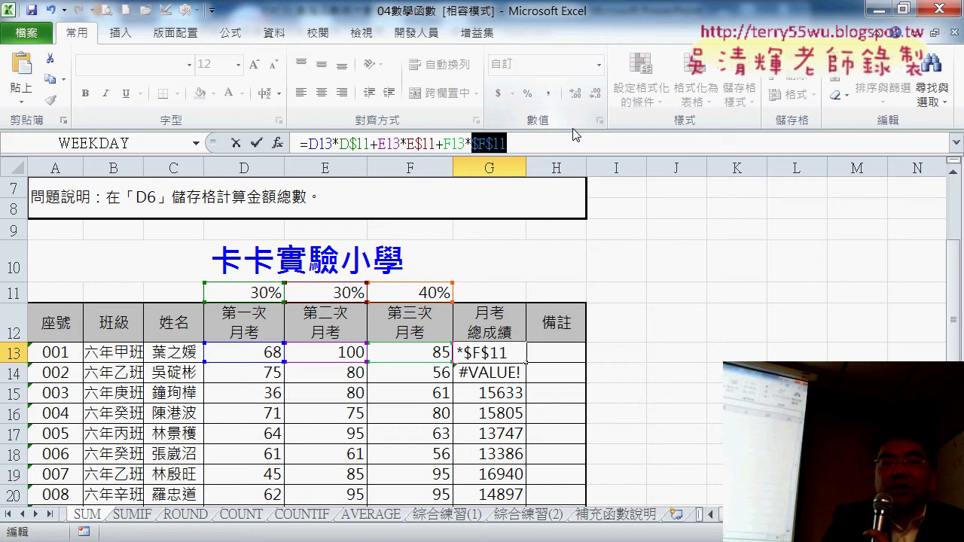
key("F4")
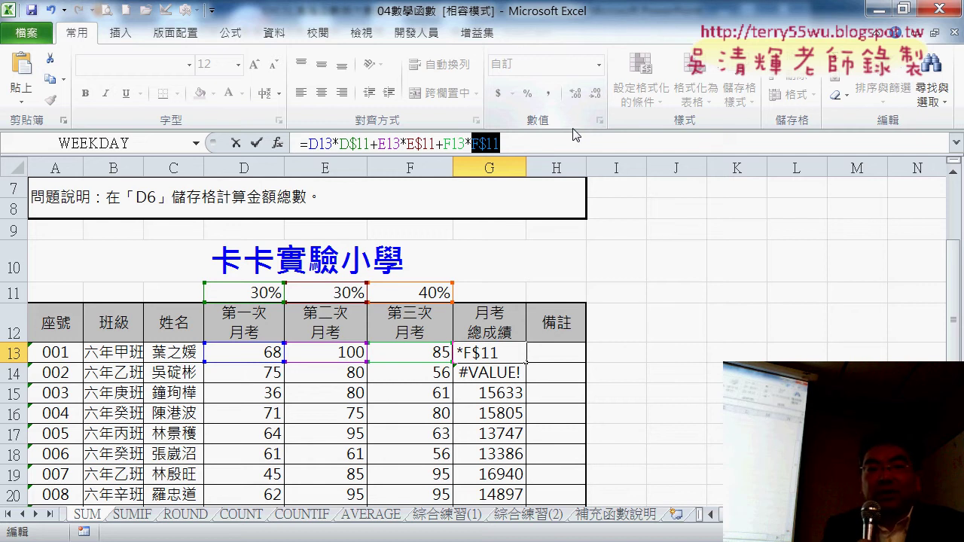
left_click(256, 143)
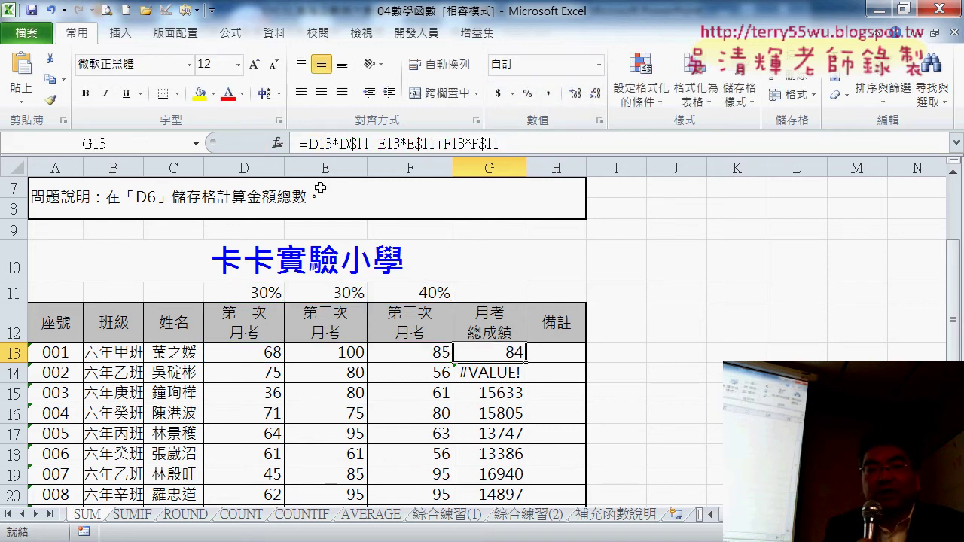
- Fill the corrected weighted totals down to G20 and start inserting a function in H13
double_click(529, 361)
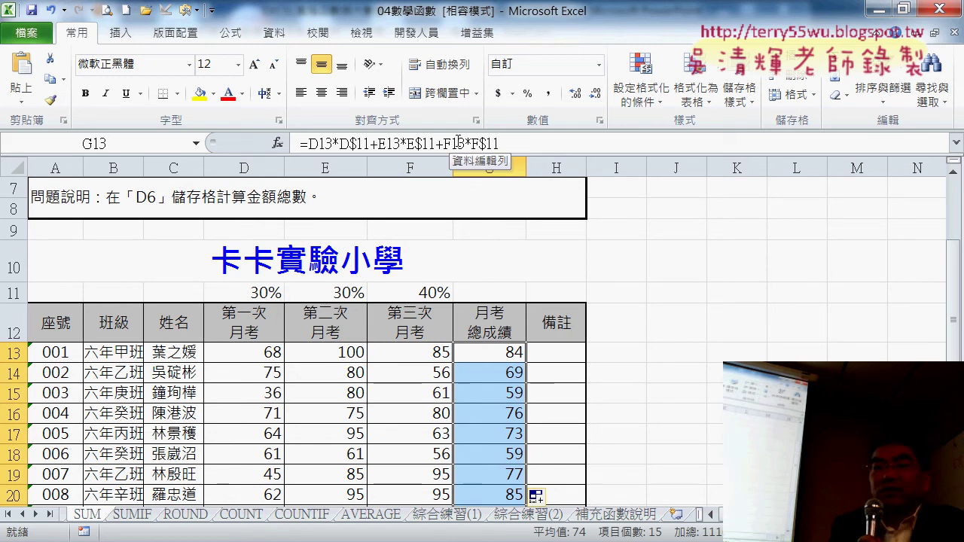
left_click(572, 353)
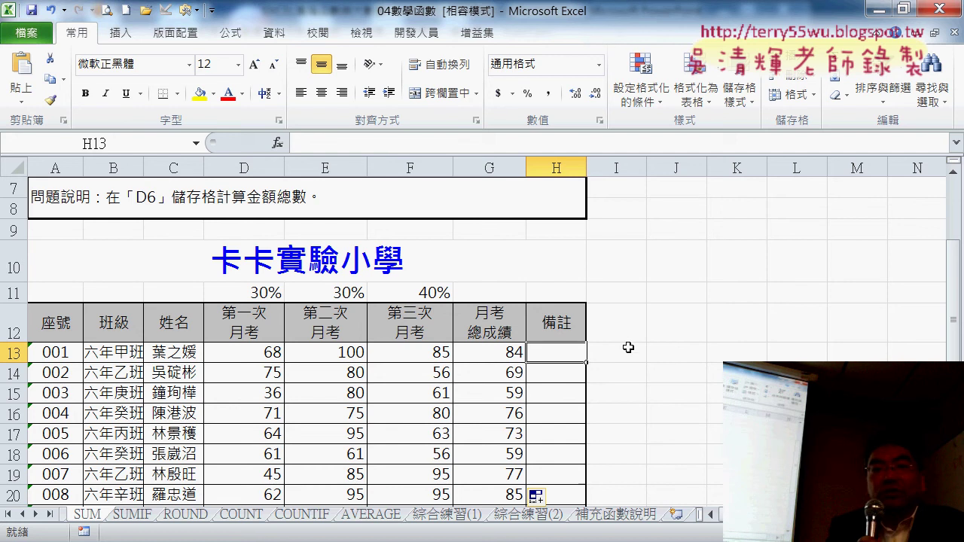
left_click(278, 142)
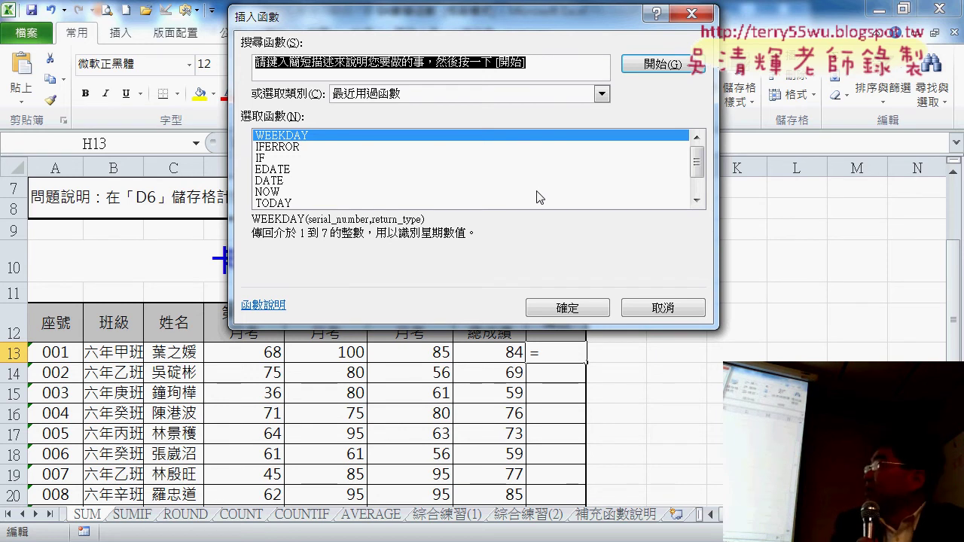
- In 數學與三角函數, compare SUM, SUMIF and SUMIFS, then choose SUMPRODUCT
left_click(451, 93)
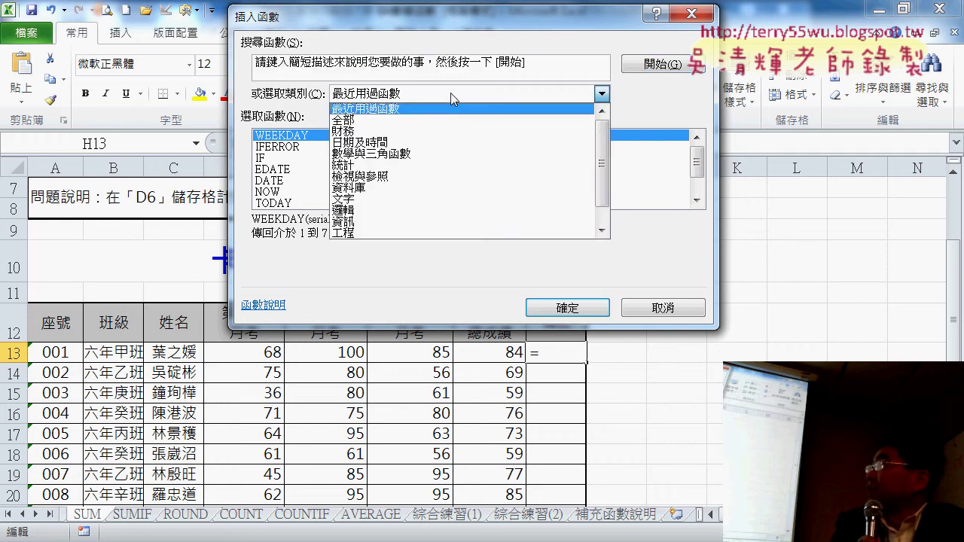
left_click(457, 154)
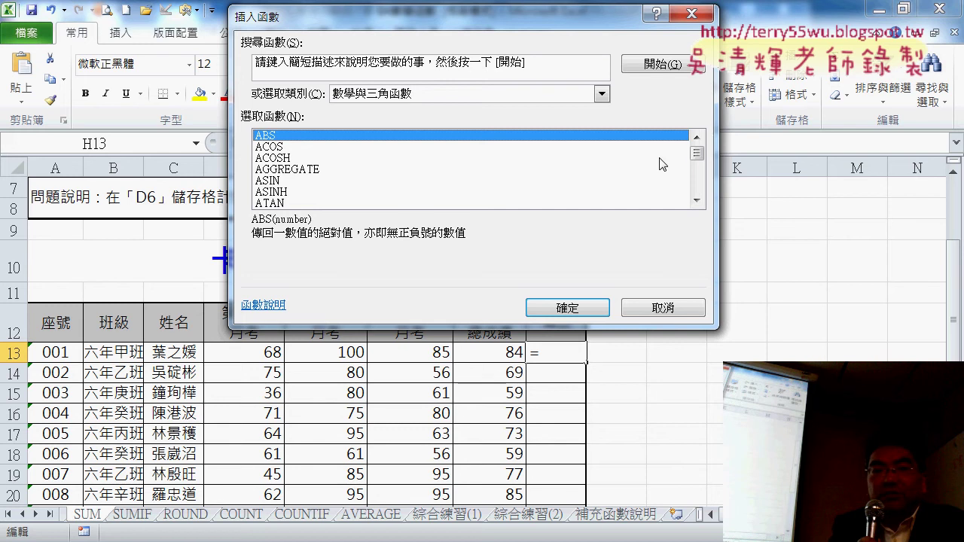
left_click_drag(696, 153, 700, 185)
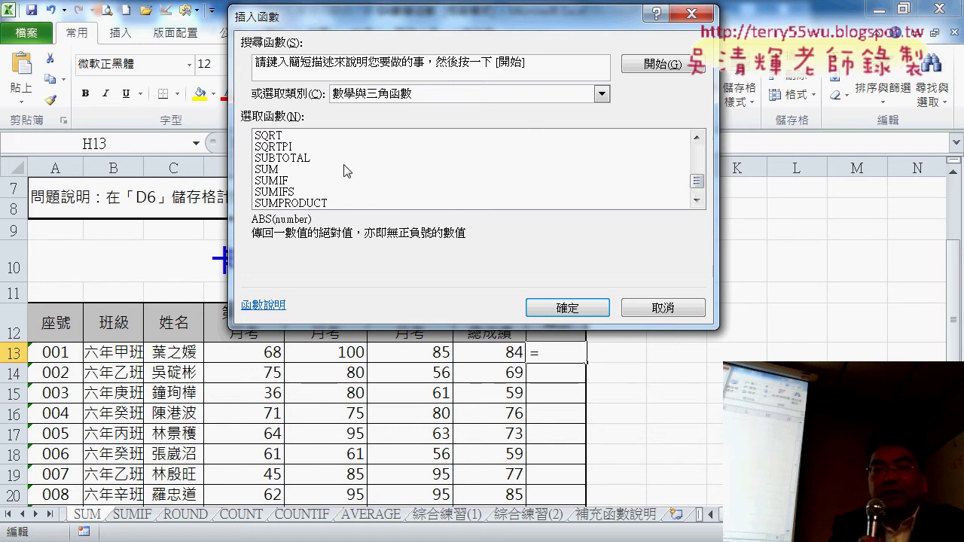
left_click(348, 169)
left_click(697, 200)
left_click(696, 200)
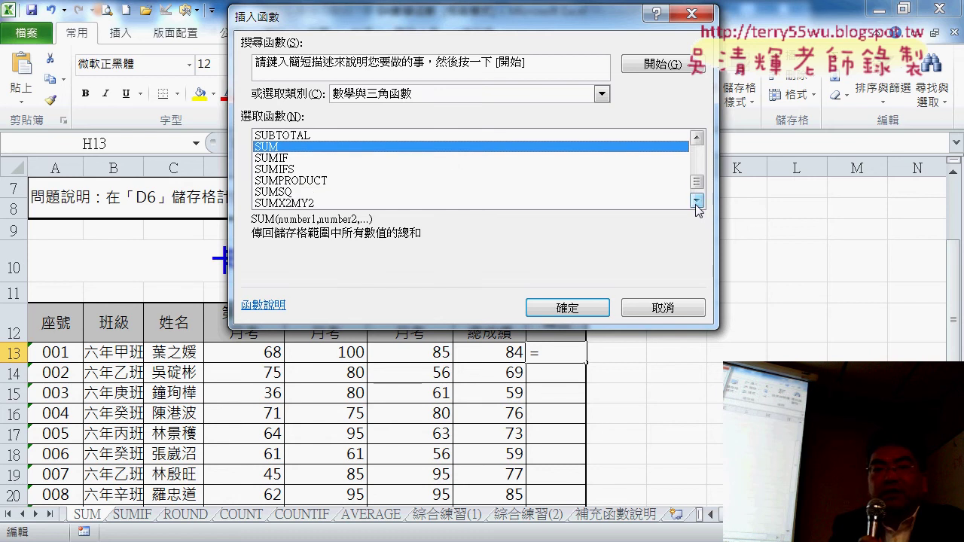
left_click(463, 158)
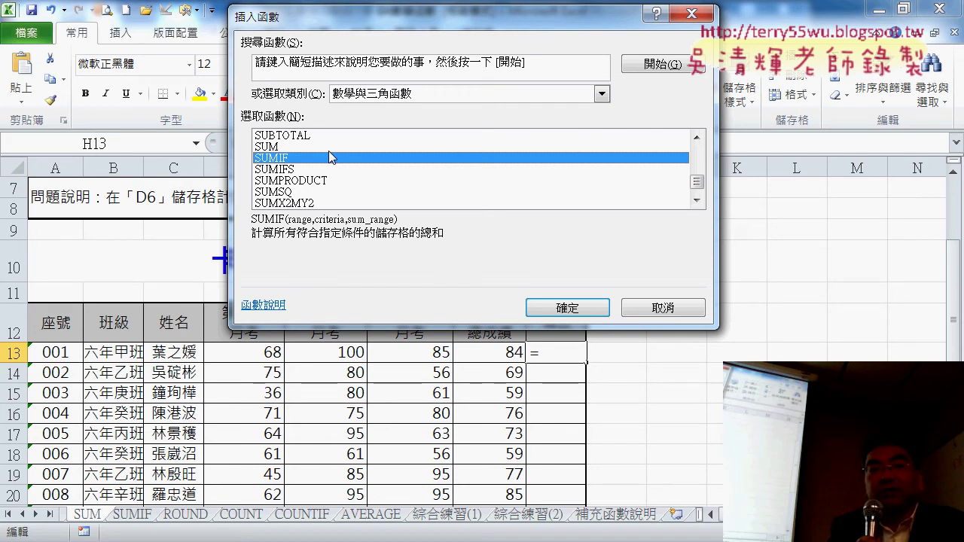
left_click(334, 169)
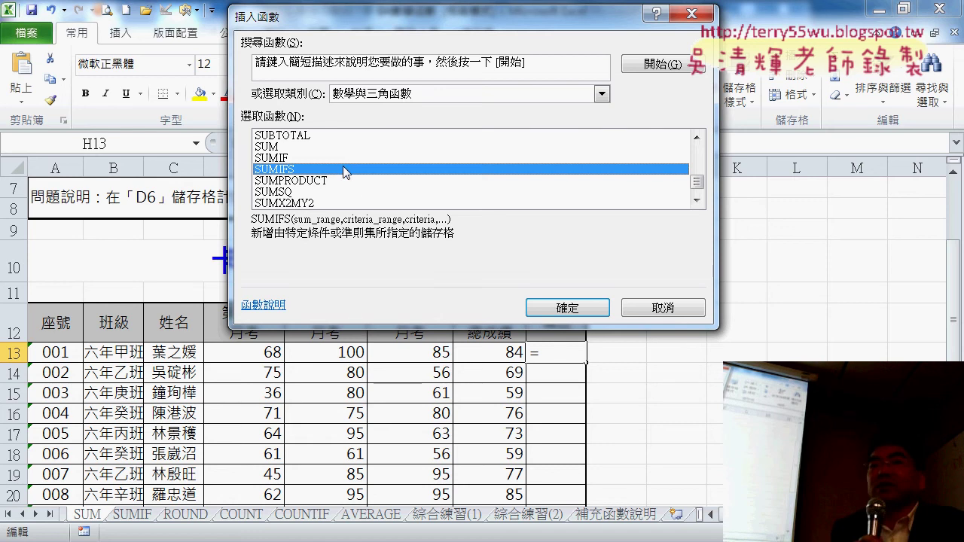
left_click(355, 180)
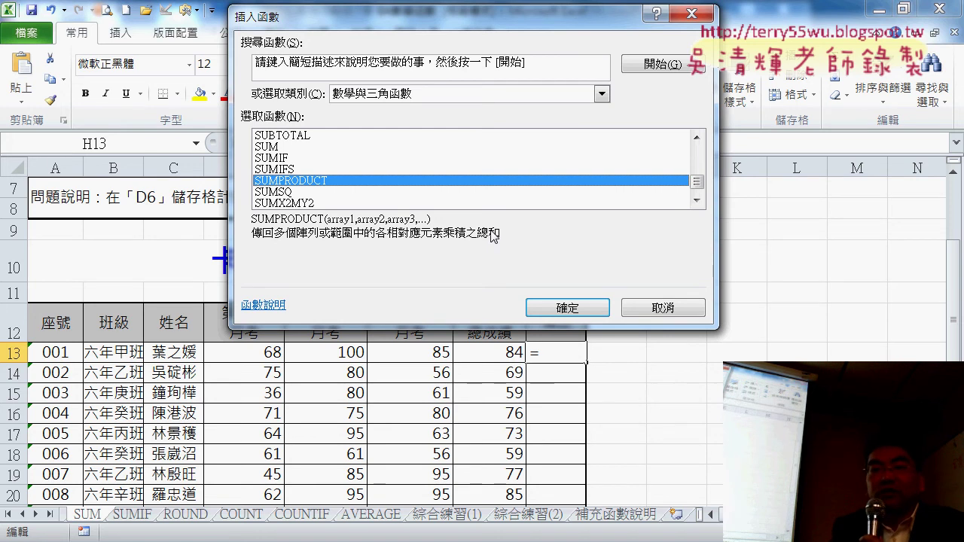
left_click(580, 308)
- Set SUMPRODUCT's Array1 to D13:F13 and Array2 to the weight row D$11:F$11, previewing 84.4
left_click_drag(434, 30, 544, 9)
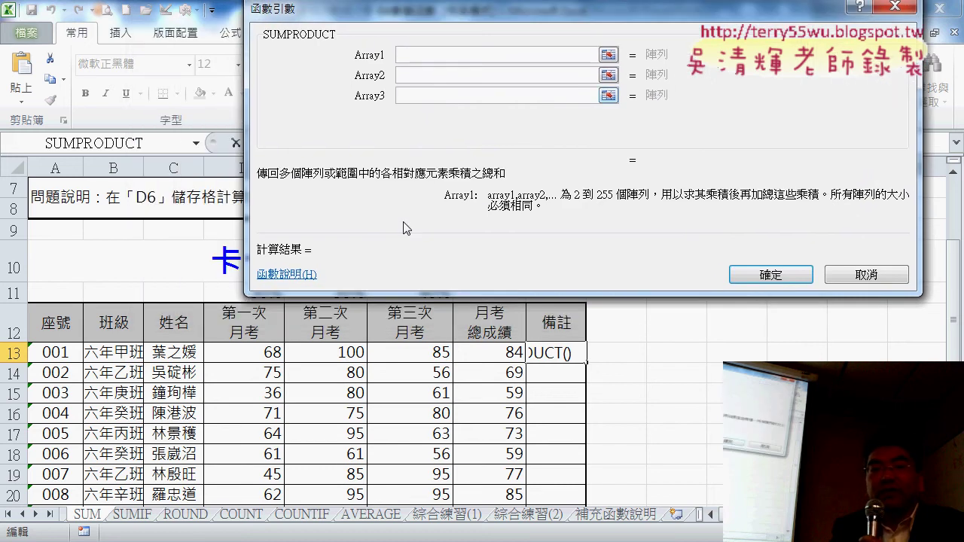
left_click_drag(254, 358, 441, 352)
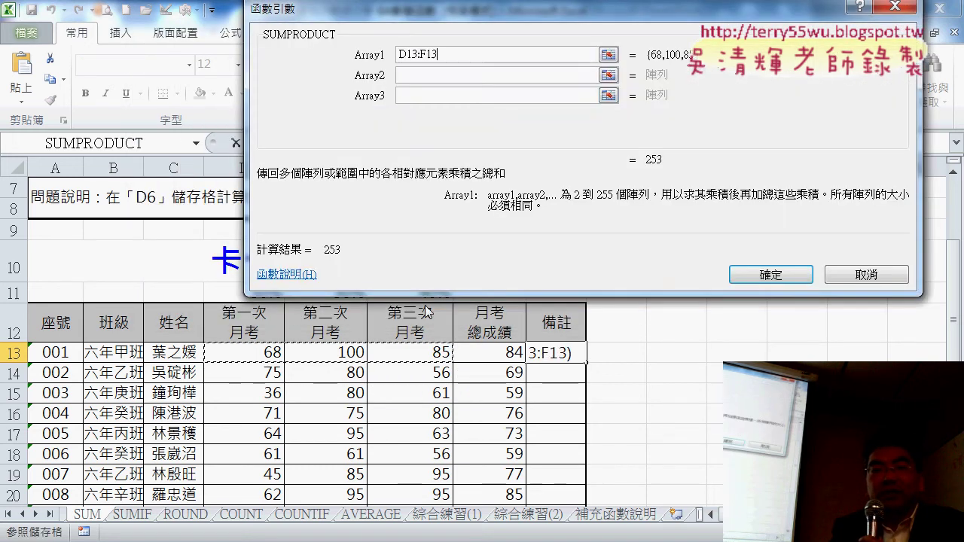
left_click(412, 73)
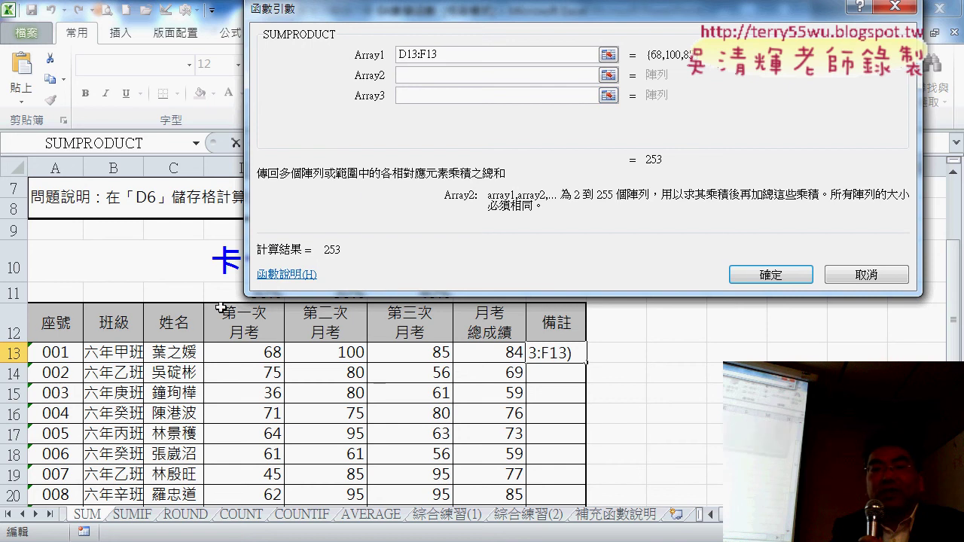
left_click_drag(226, 299, 435, 292)
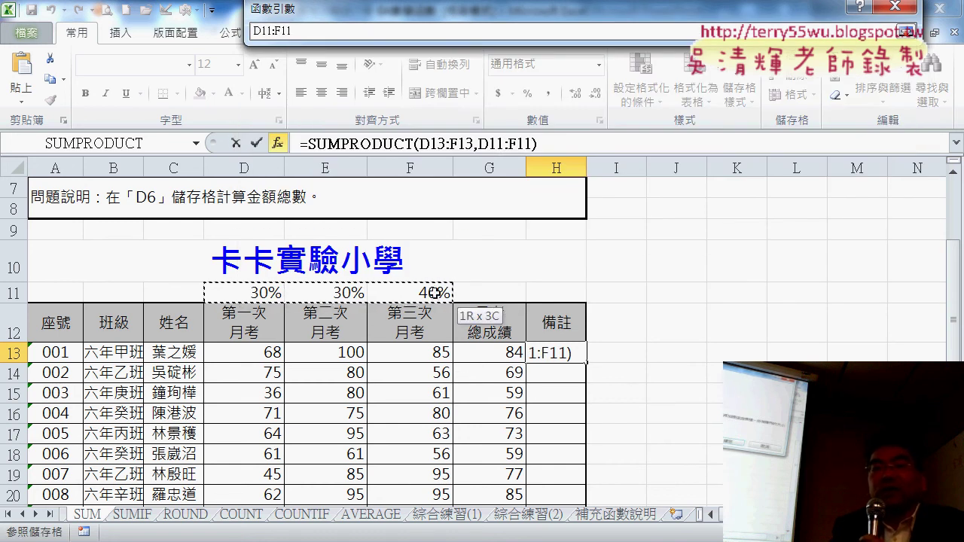
key("shift+Left")
key("shift+Left")
key("shift+Left")
key("shift+Left")
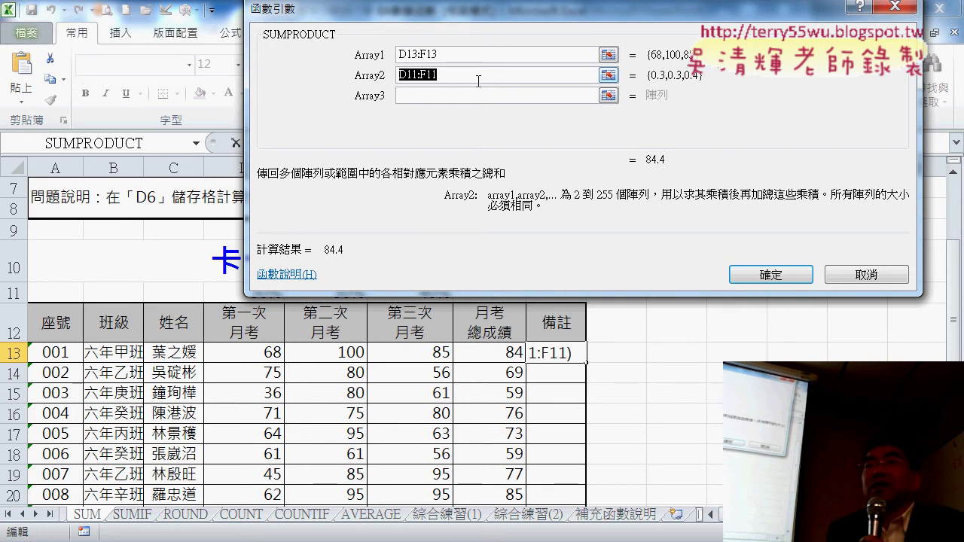
key("F4")
key("F4")
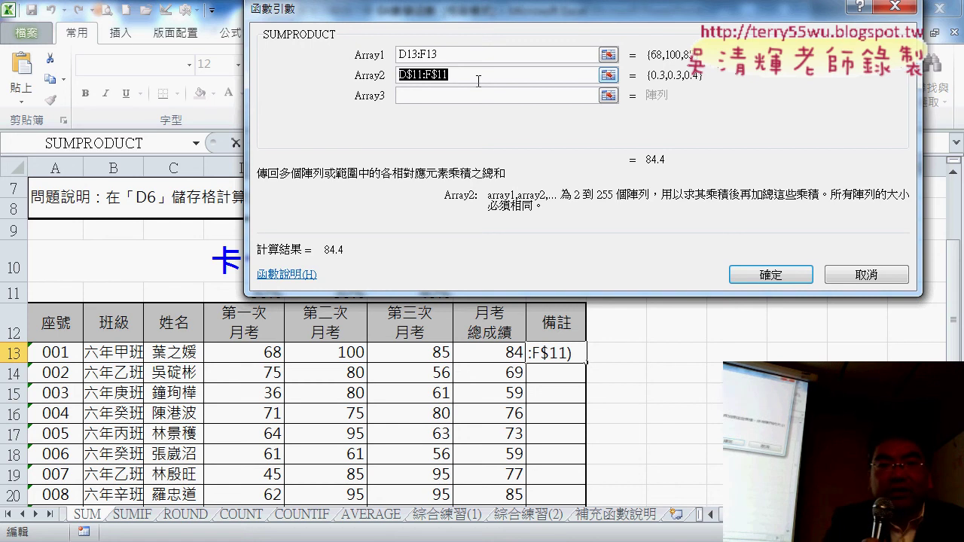
key("F4")
key("F4")
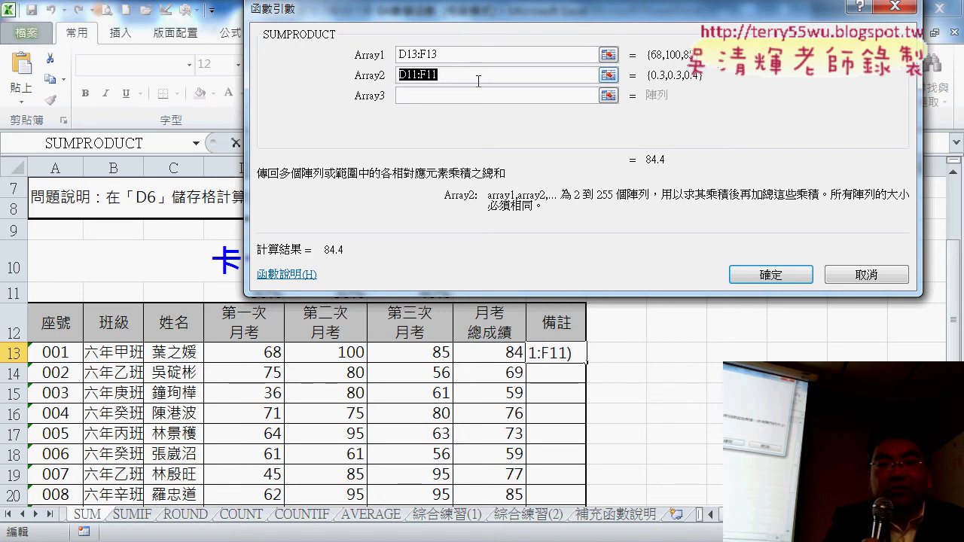
key("F4")
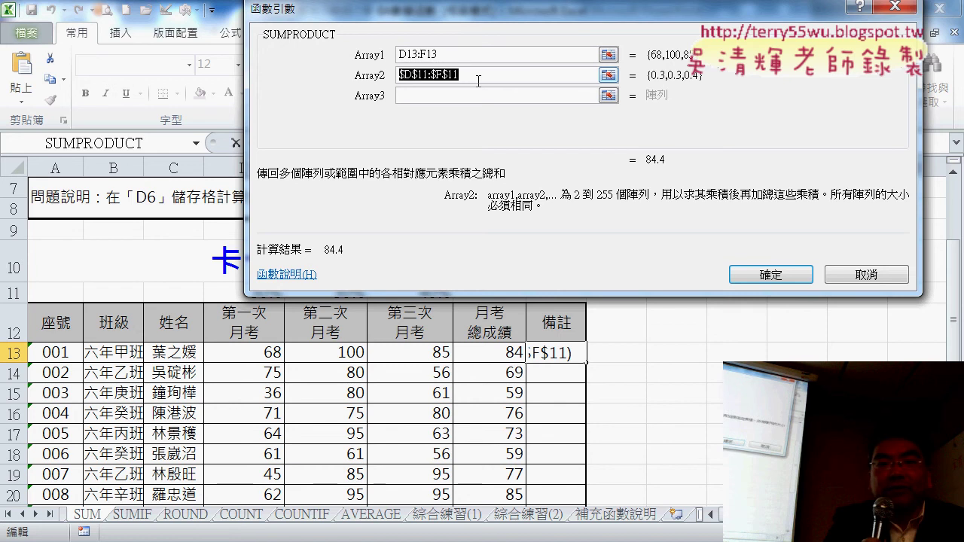
key("F4")
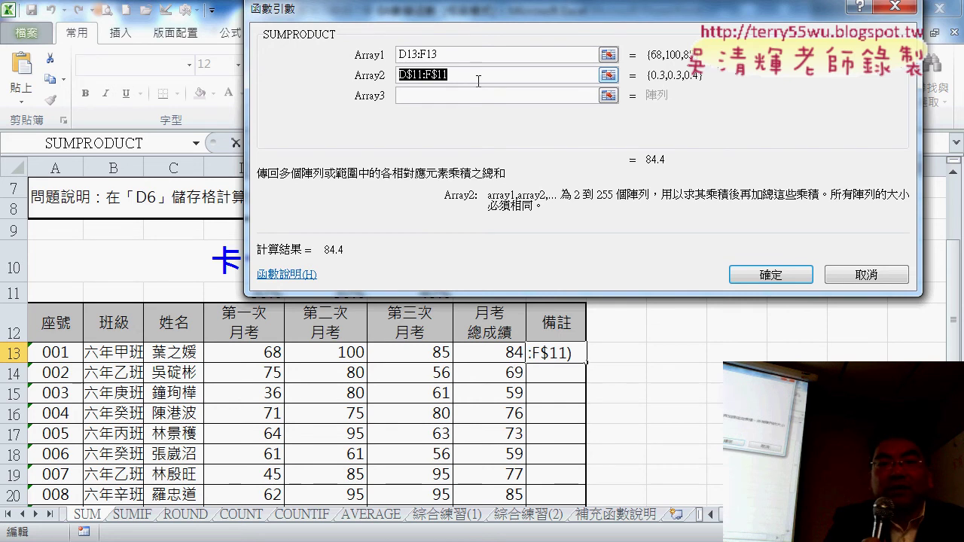
key("F4")
key("F4")
key("F4")
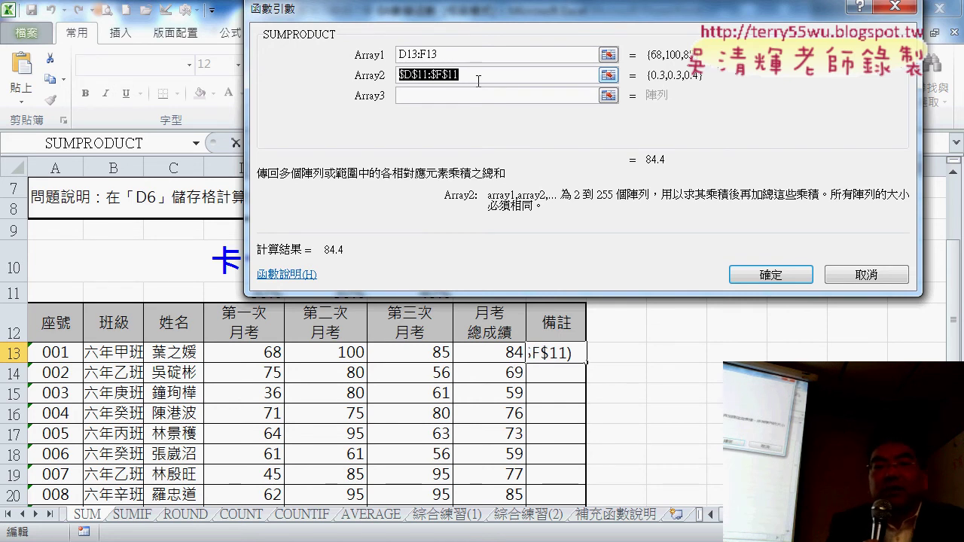
key("F4")
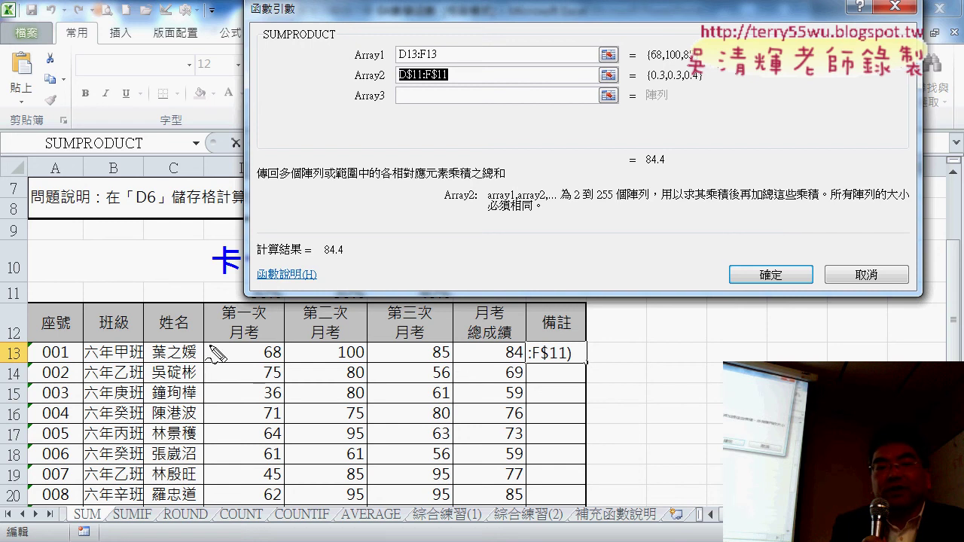
- Annotate how scores D13:F13 feed the array, then commit SUMPRODUCT in H13 showing 84.4
mouse_move(210, 345)
left_mouse_down()
mouse_move(217, 363)
mouse_move(456, 361)
left_mouse_up()
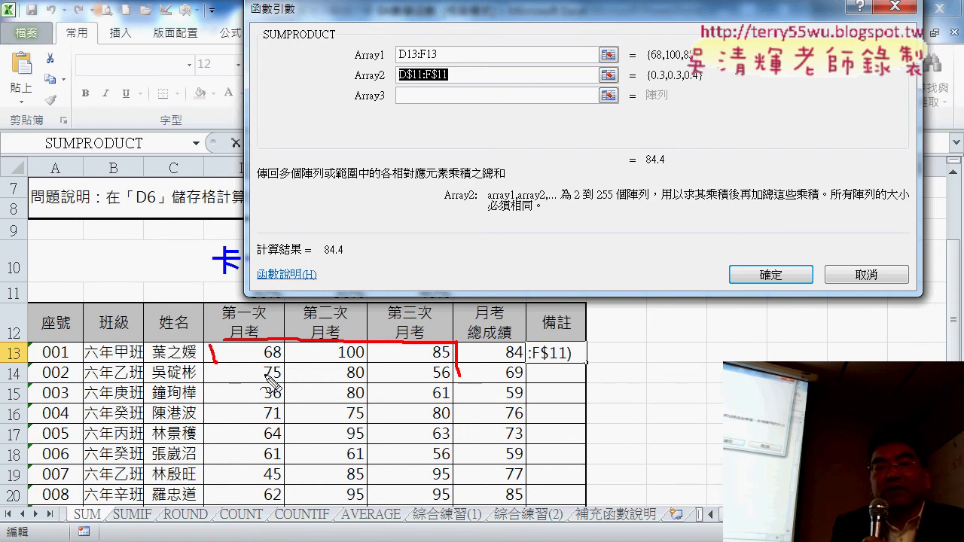
left_click_drag(225, 370, 451, 381)
mouse_move(388, 340)
left_mouse_down()
mouse_move(612, 75)
mouse_move(692, 74)
left_mouse_up()
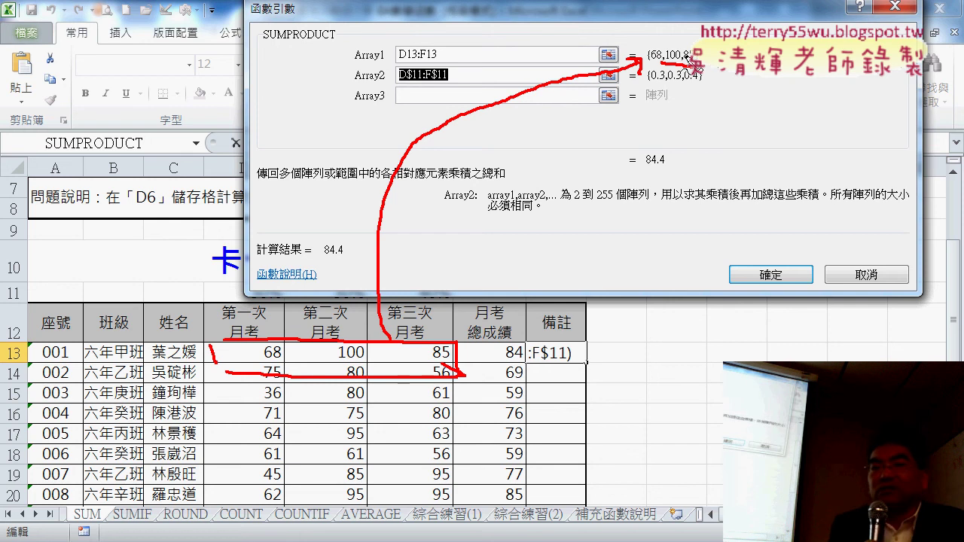
key("Escape")
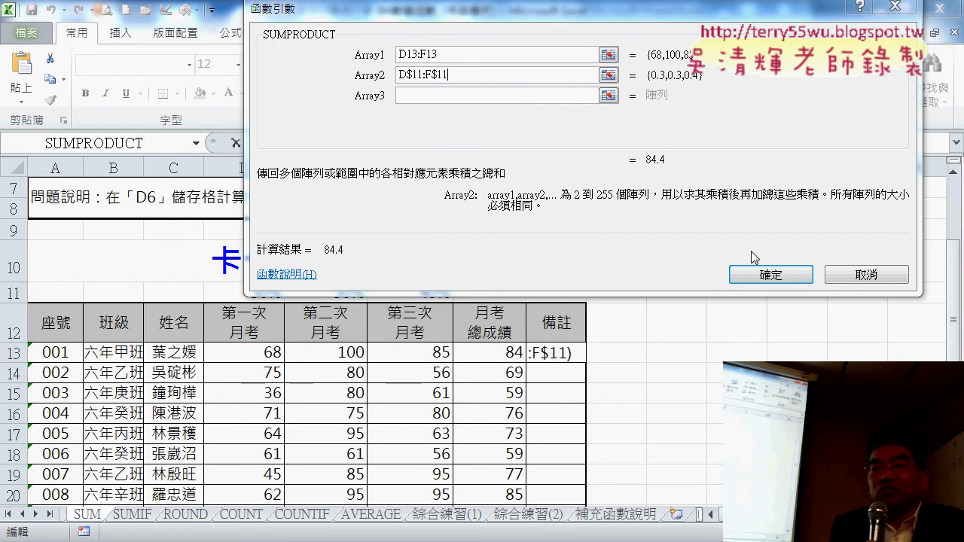
left_click(761, 272)
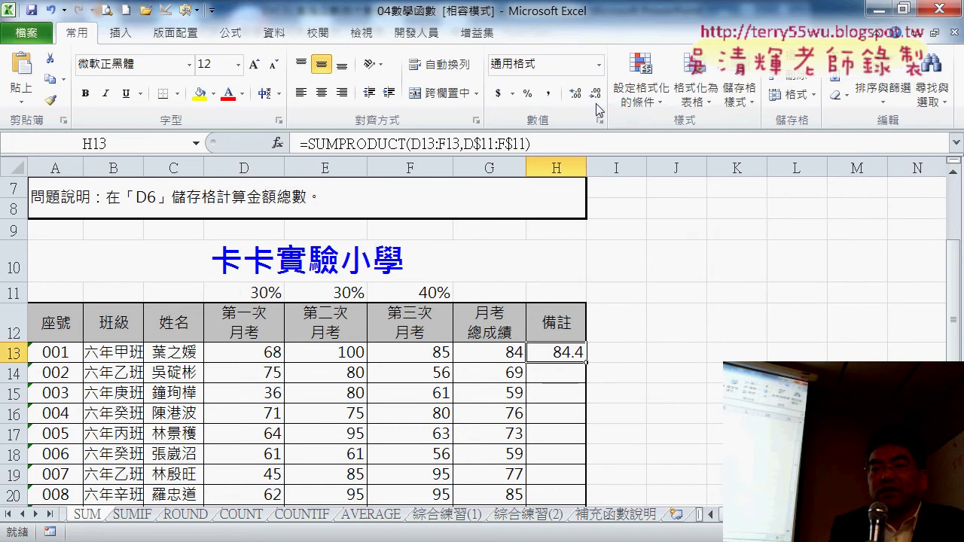
- Round H13 to a whole number, fill it to H20, and compare it with G13's formula
left_click(594, 93)
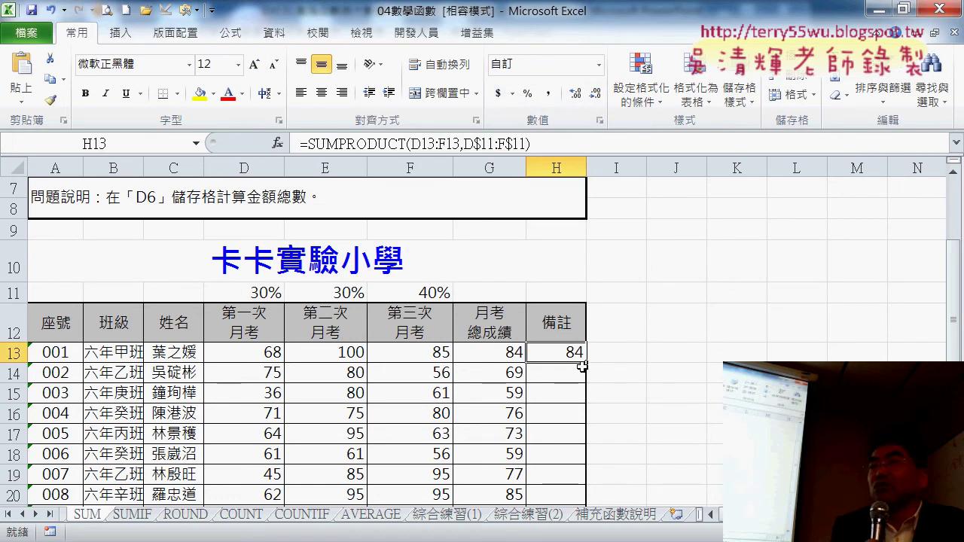
double_click(586, 367)
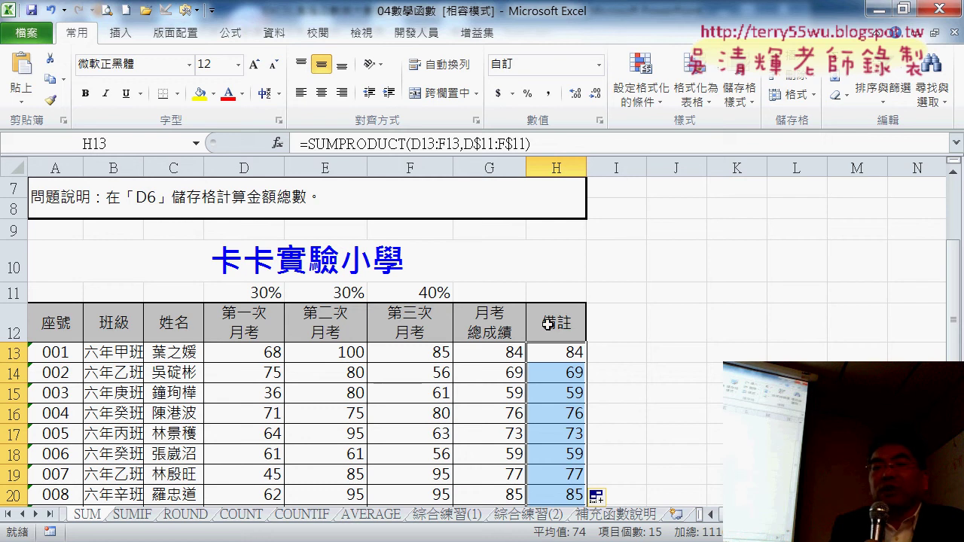
left_click(498, 354)
left_click(577, 351)
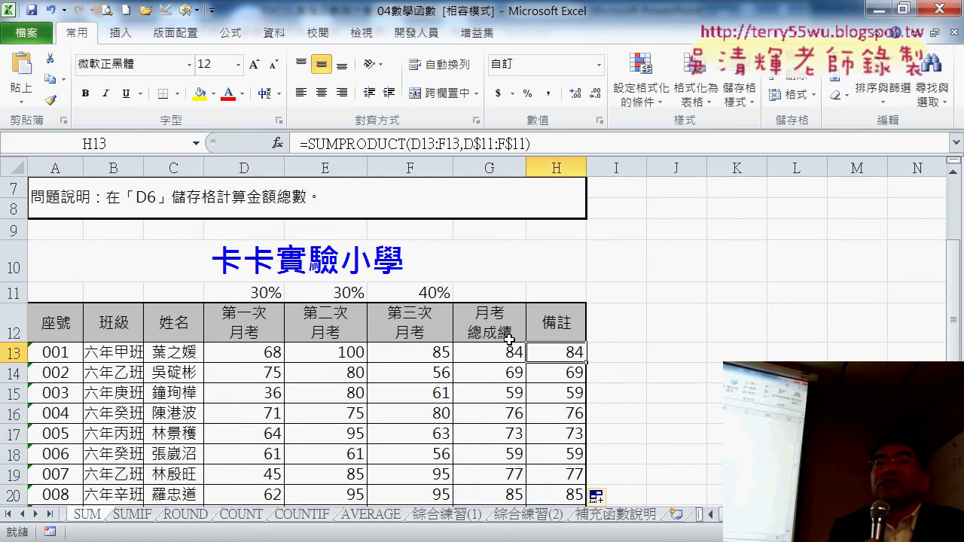
left_click(498, 352)
left_click(576, 350)
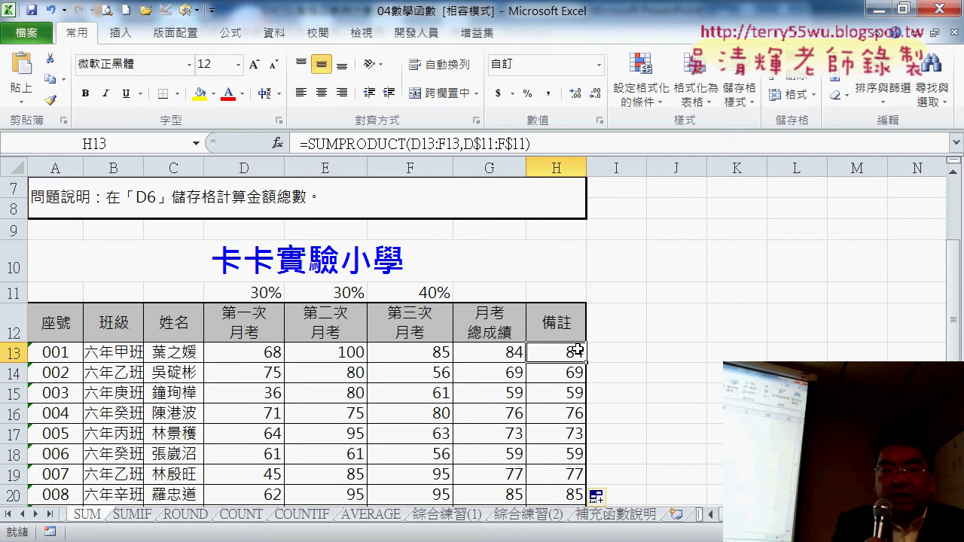
- Type the header VBA into I12 beside 備註
left_click(616, 324)
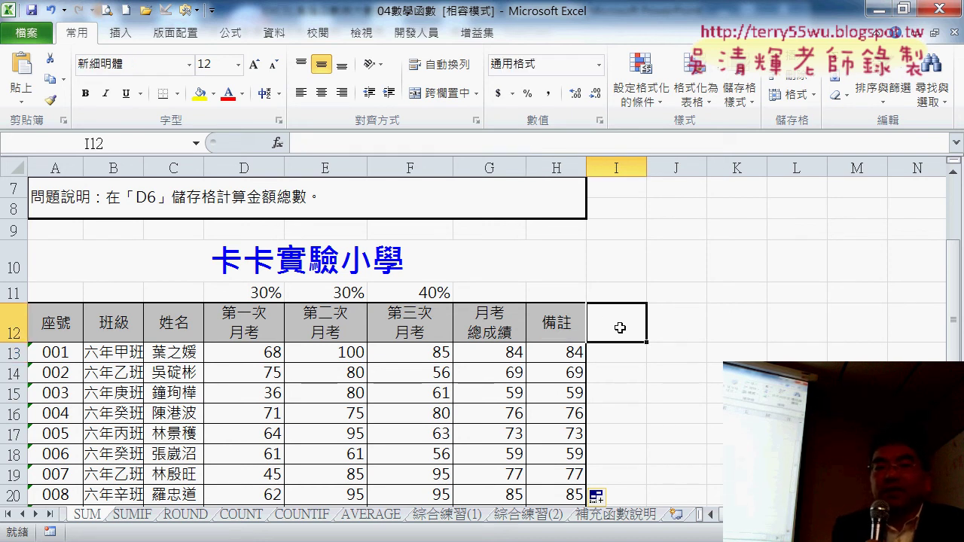
type("VBA")
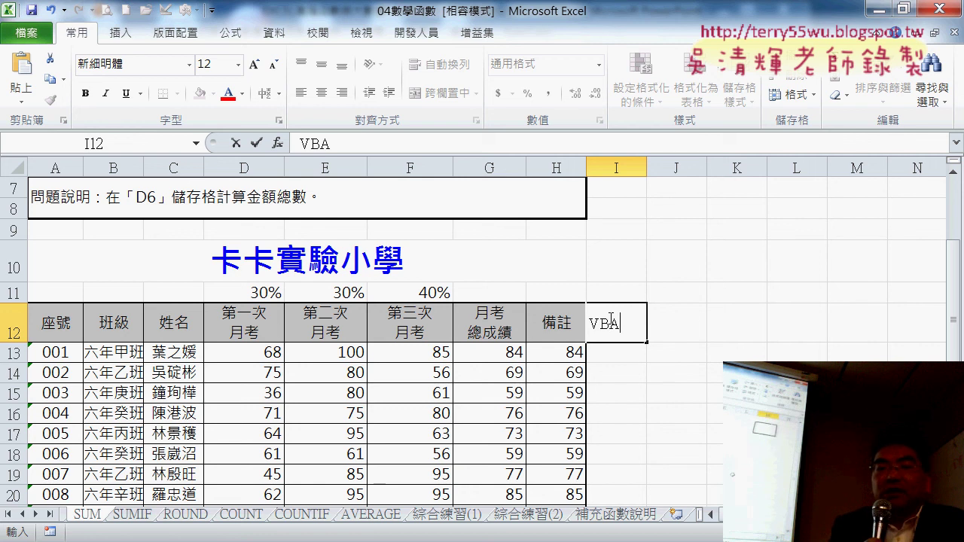
left_click(870, 320)
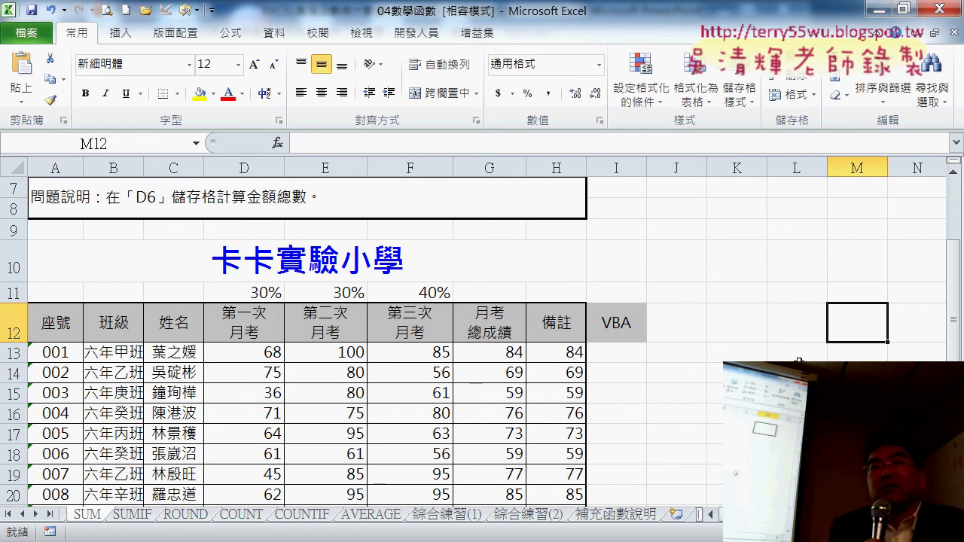
scroll(869, 320, "down", 1)
scroll(870, 320, "down", 1)
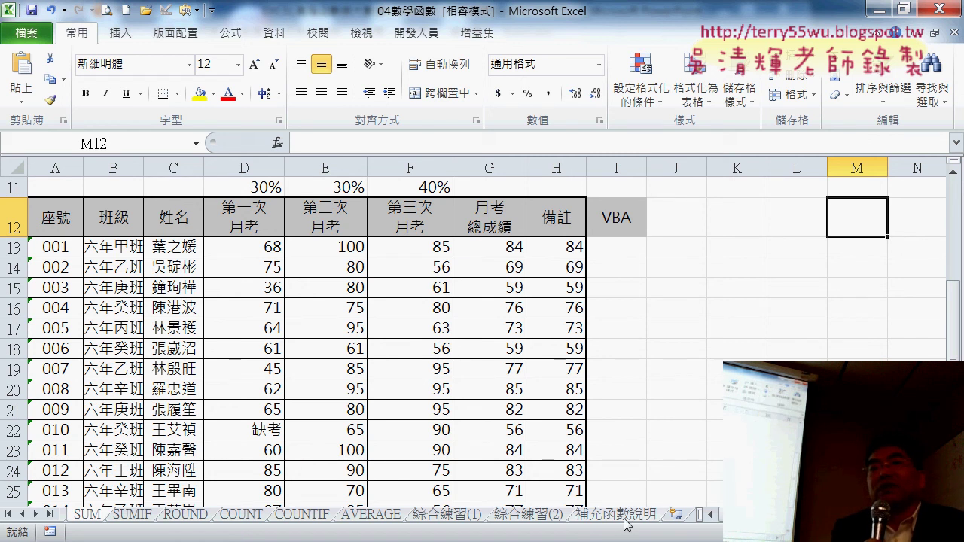
left_click(623, 253)
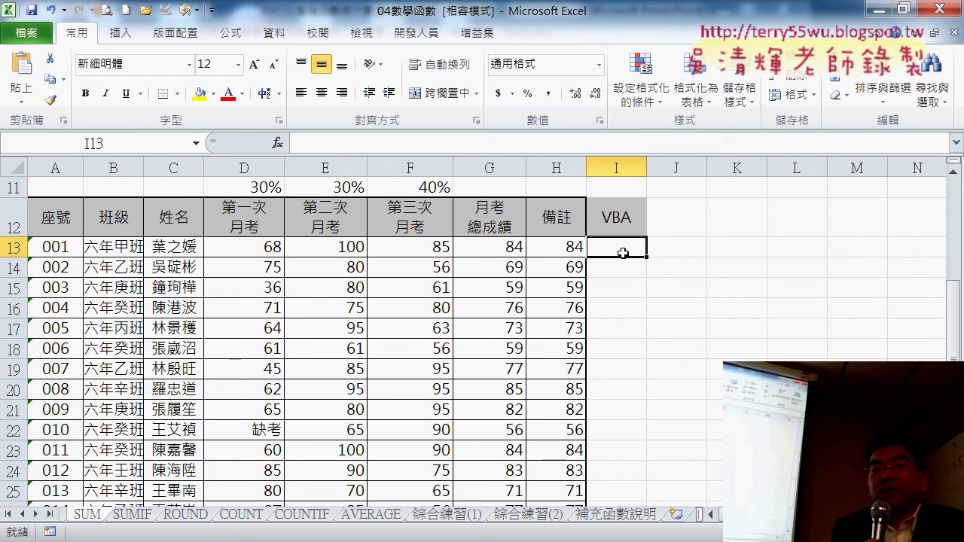
left_click(563, 248)
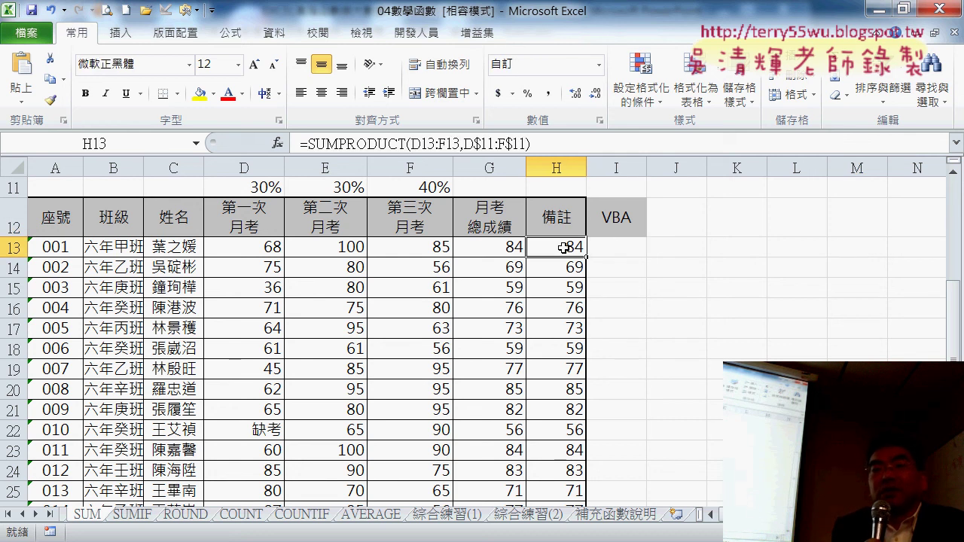
left_click(626, 248)
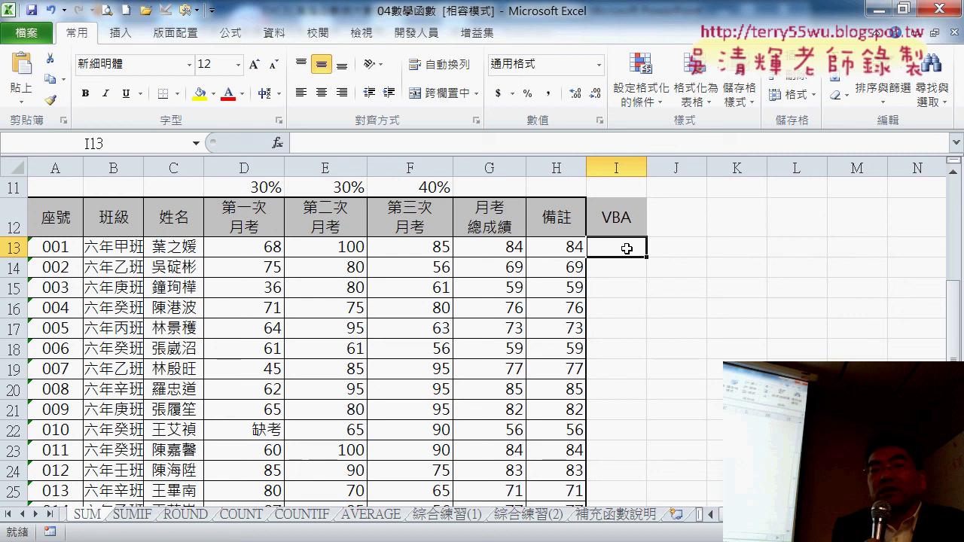
left_click(538, 248)
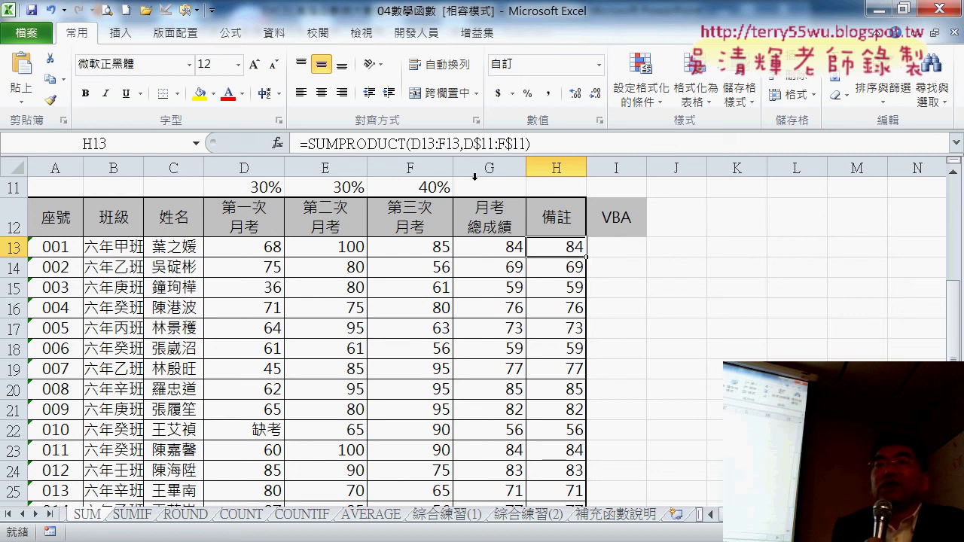
left_click(633, 250)
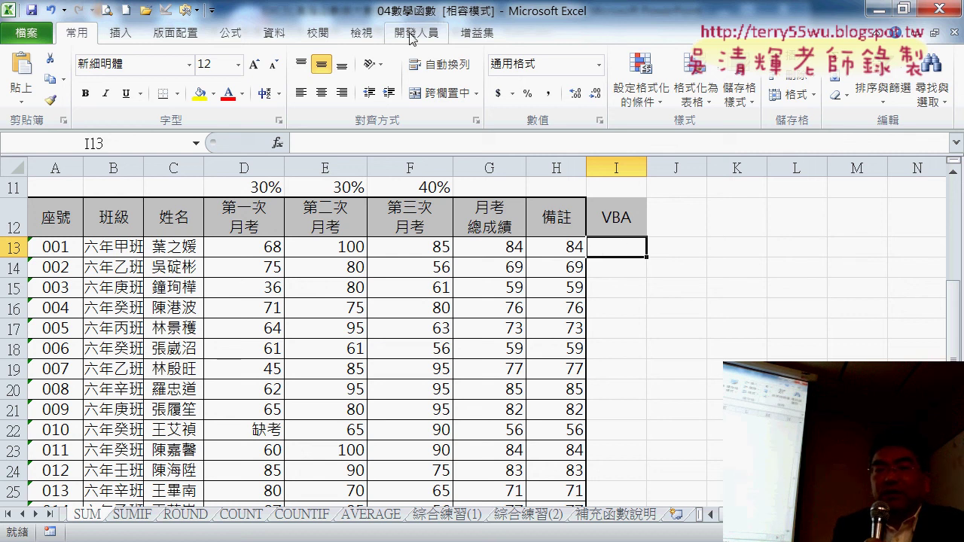
left_click(551, 247)
left_click(510, 247)
left_click(556, 251)
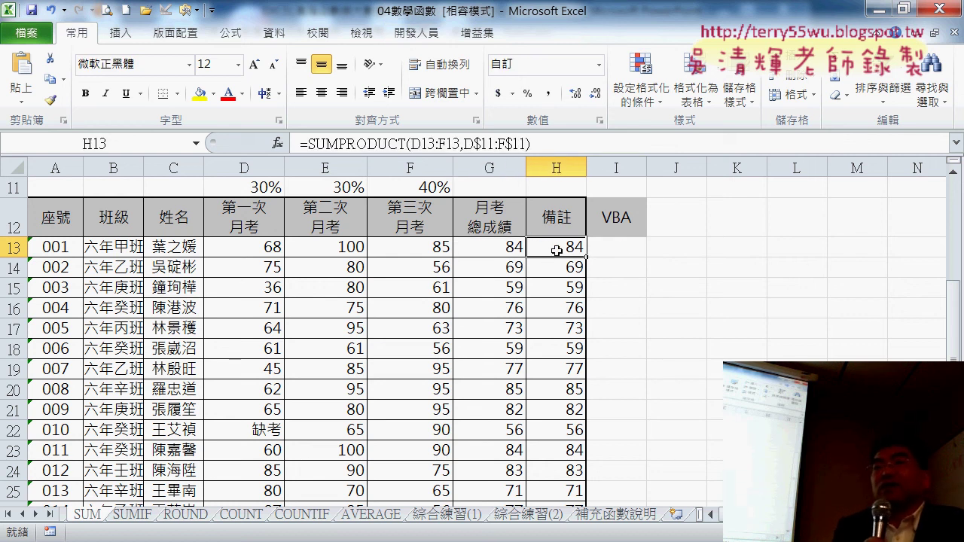
left_click(500, 250)
left_click(569, 252)
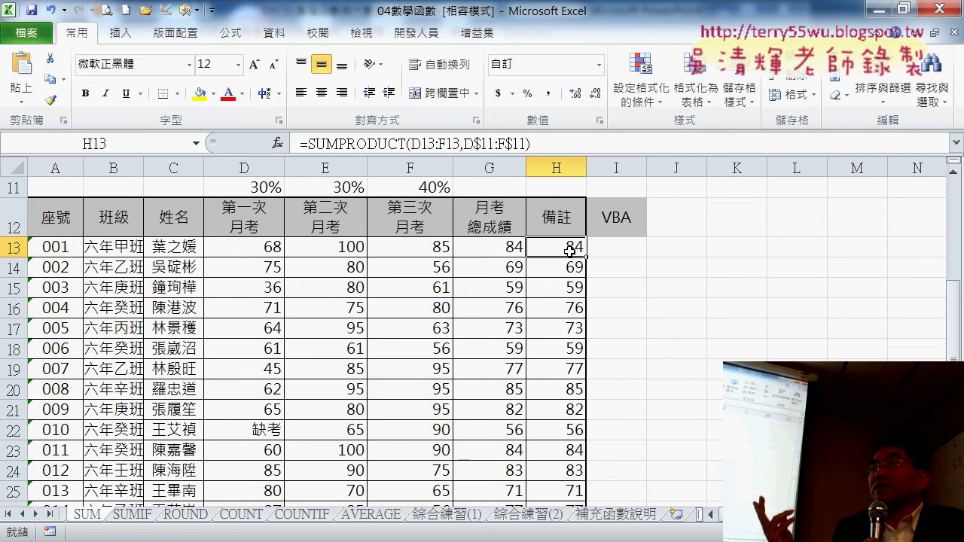
left_click(640, 247)
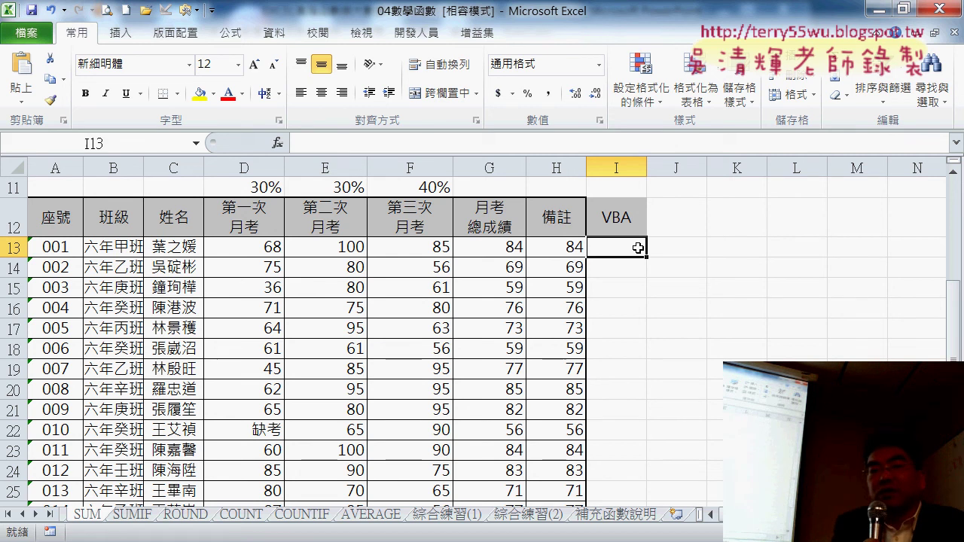
left_click(565, 249)
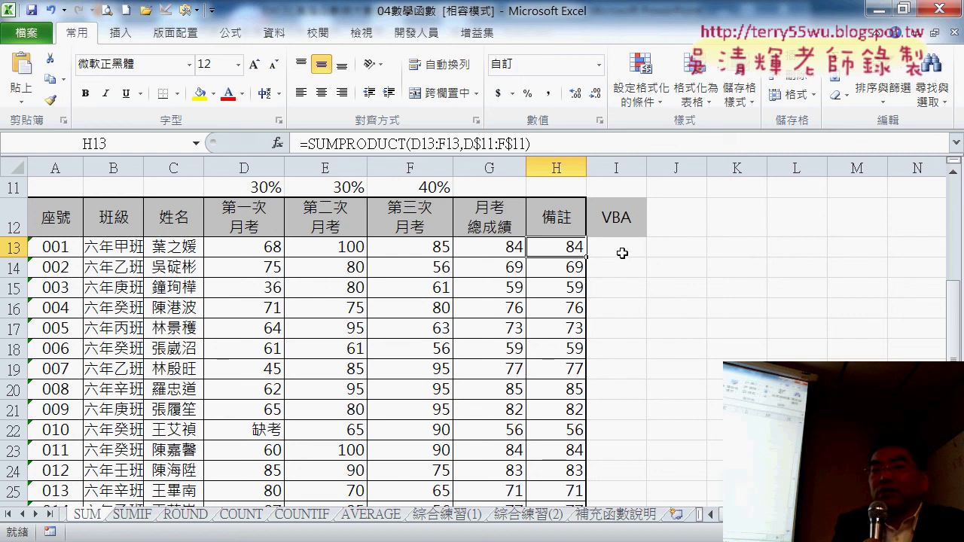
left_click(624, 250)
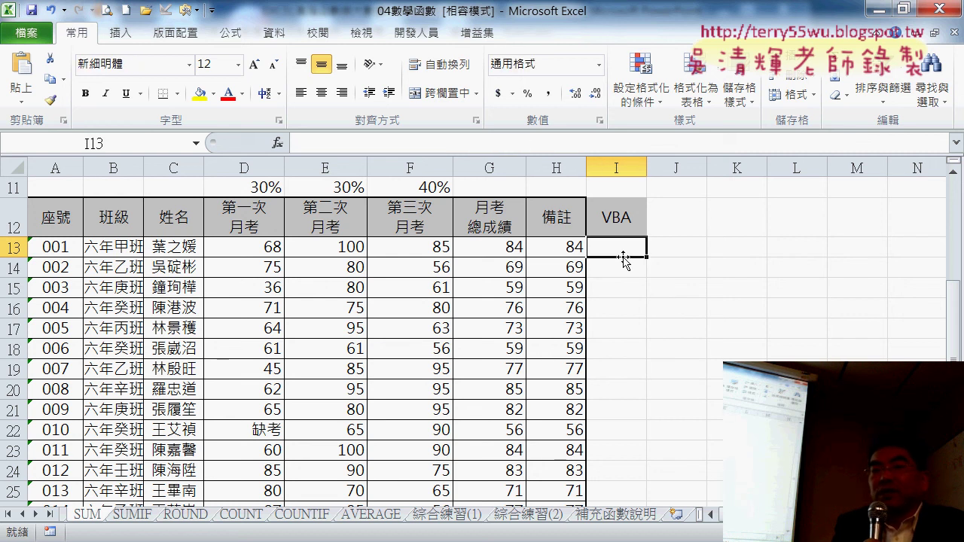
left_click(623, 267)
left_click(569, 247)
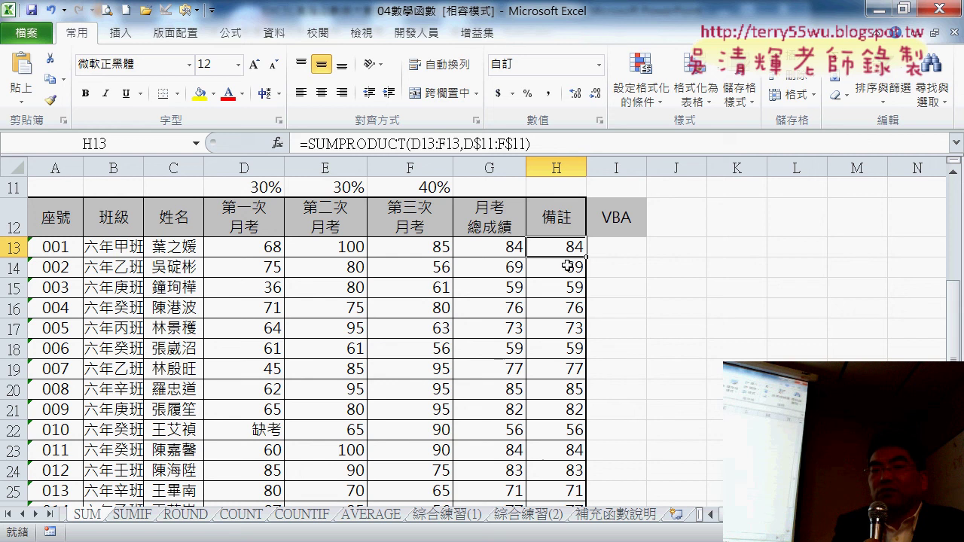
left_click(567, 270)
left_click(567, 247)
left_click(567, 269)
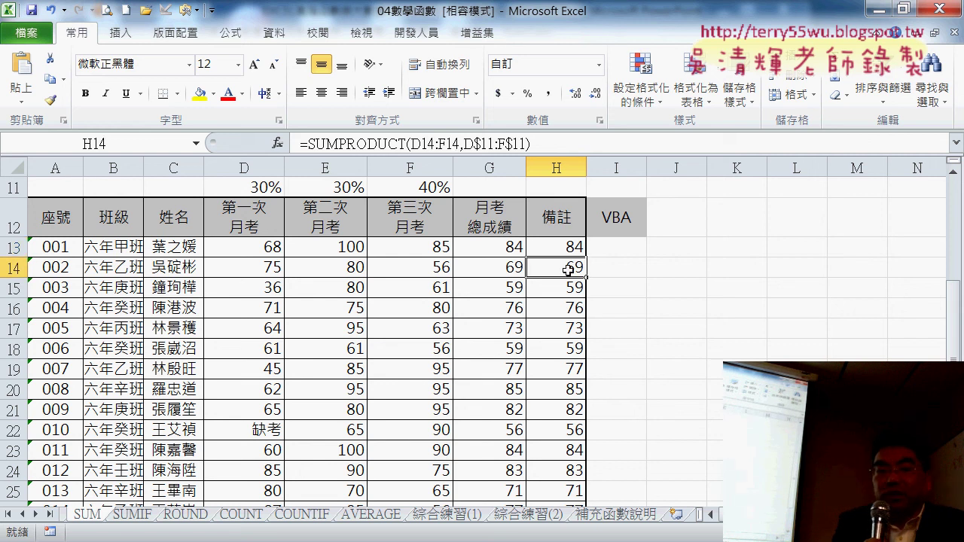
left_click(567, 246)
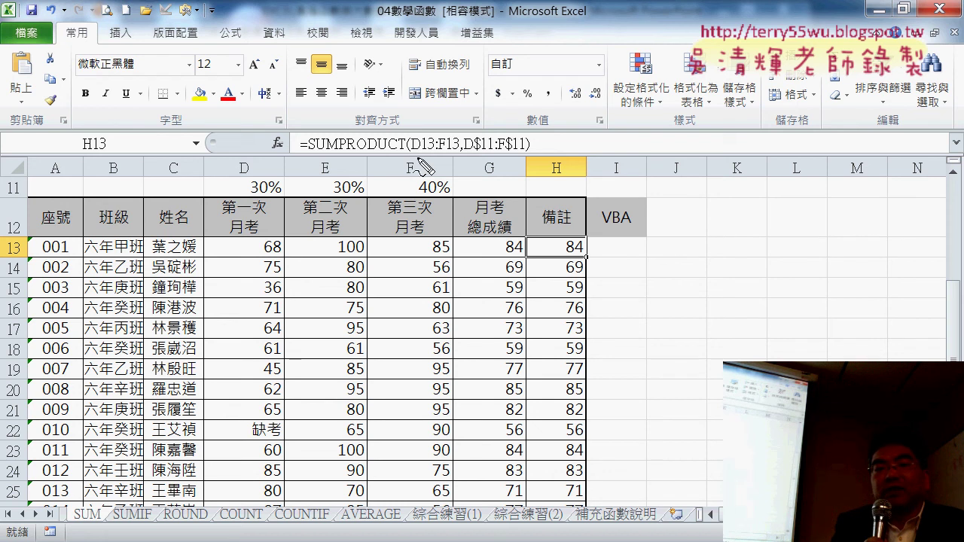
left_click_drag(420, 154, 462, 154)
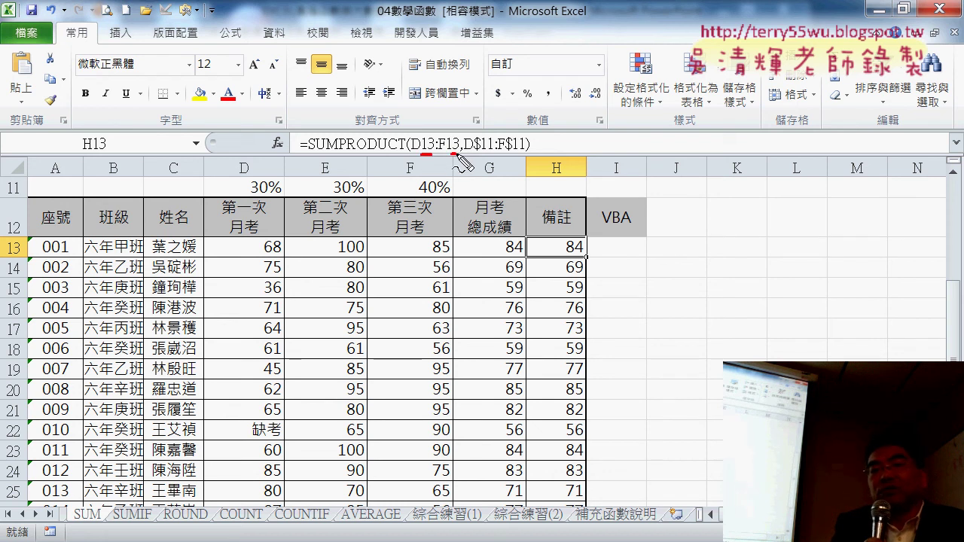
left_click_drag(448, 80, 453, 113)
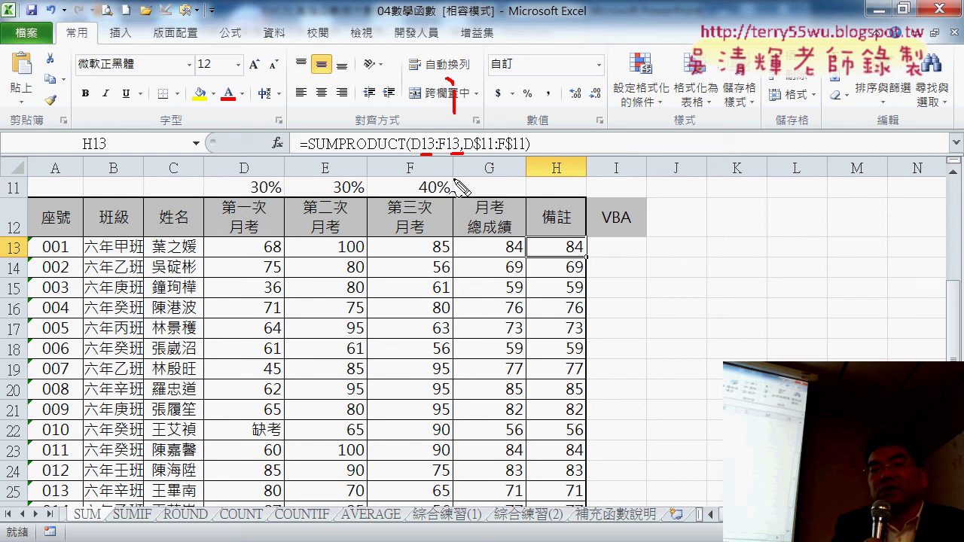
mouse_move(586, 245)
left_mouse_down()
mouse_move(639, 241)
mouse_move(640, 277)
mouse_move(602, 281)
left_mouse_up()
mouse_move(691, 218)
left_mouse_down()
mouse_move(694, 260)
mouse_move(783, 219)
mouse_move(780, 259)
left_mouse_up()
left_click_drag(702, 258, 786, 258)
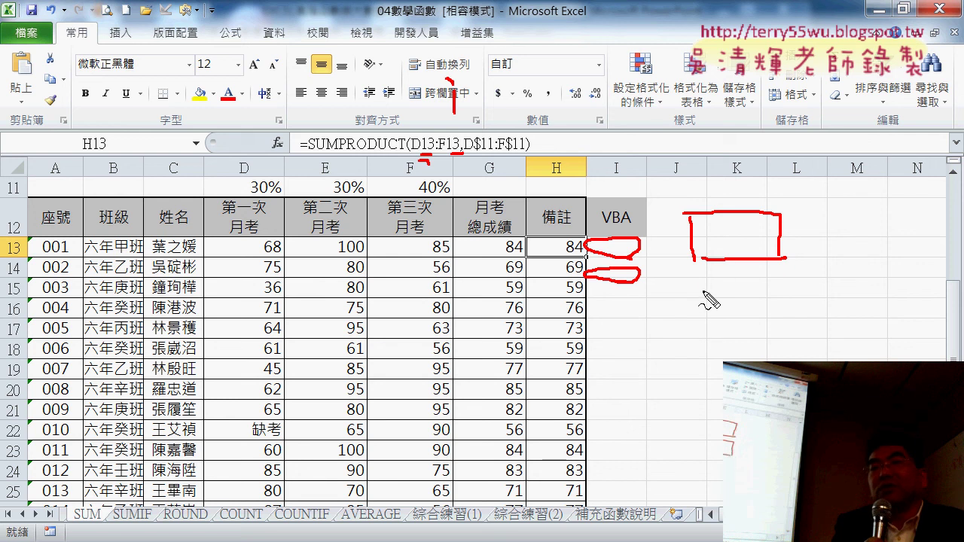
left_click_drag(694, 278, 693, 314)
left_click_drag(694, 274, 789, 314)
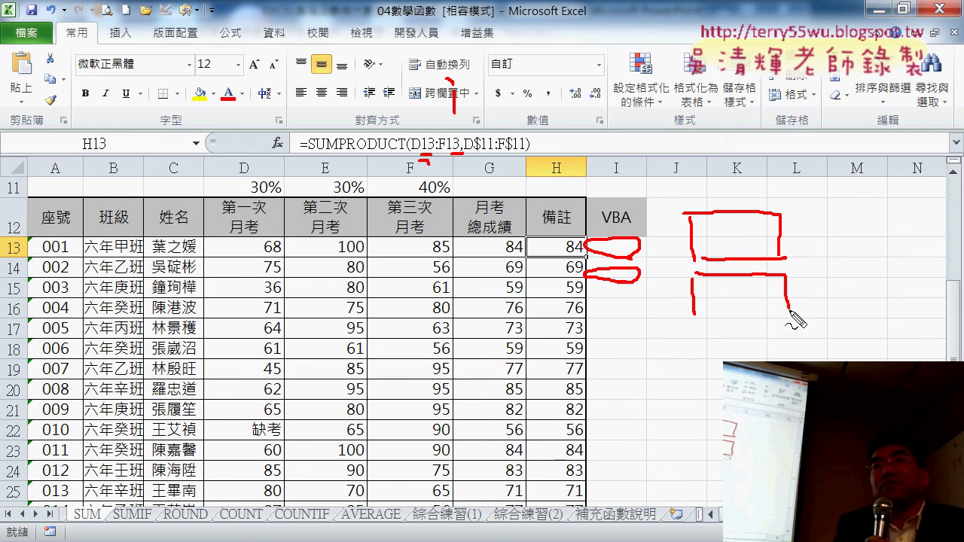
left_click_drag(703, 317, 780, 316)
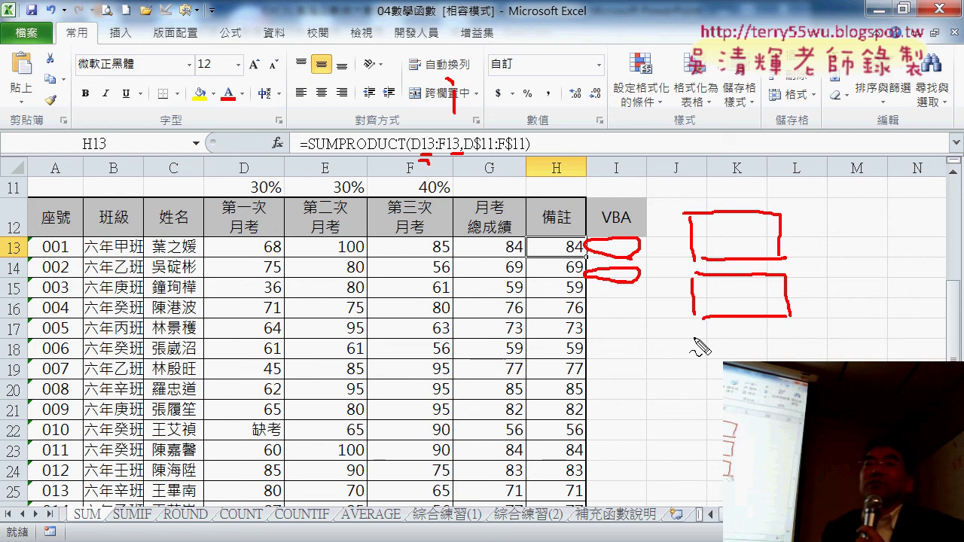
left_click_drag(695, 339, 696, 369)
mouse_move(698, 338)
left_mouse_down()
mouse_move(729, 335)
mouse_move(792, 362)
left_mouse_up()
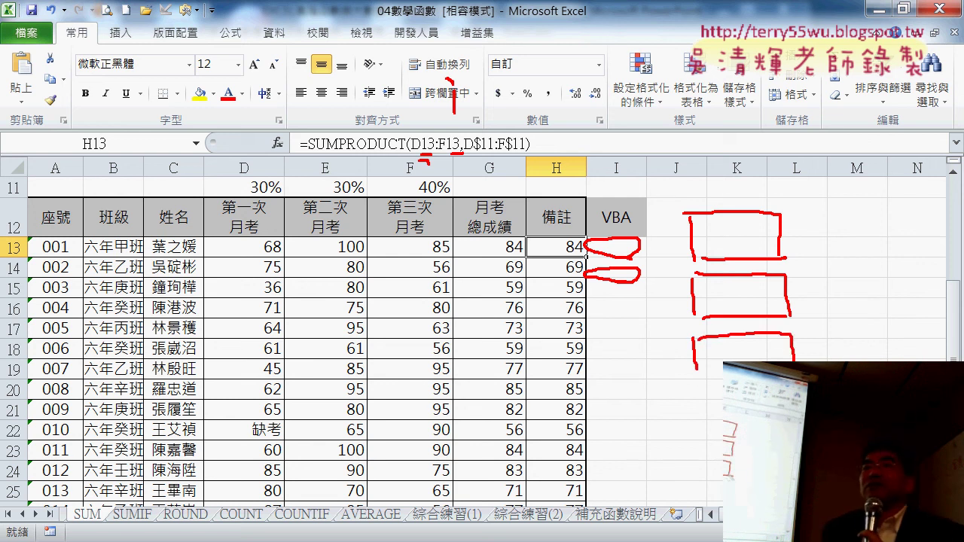
left_click_drag(706, 372, 723, 372)
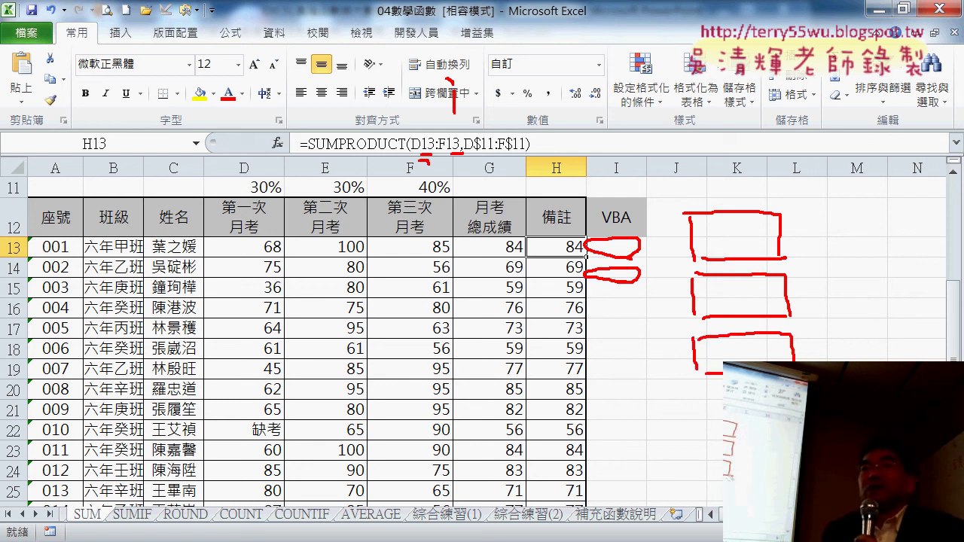